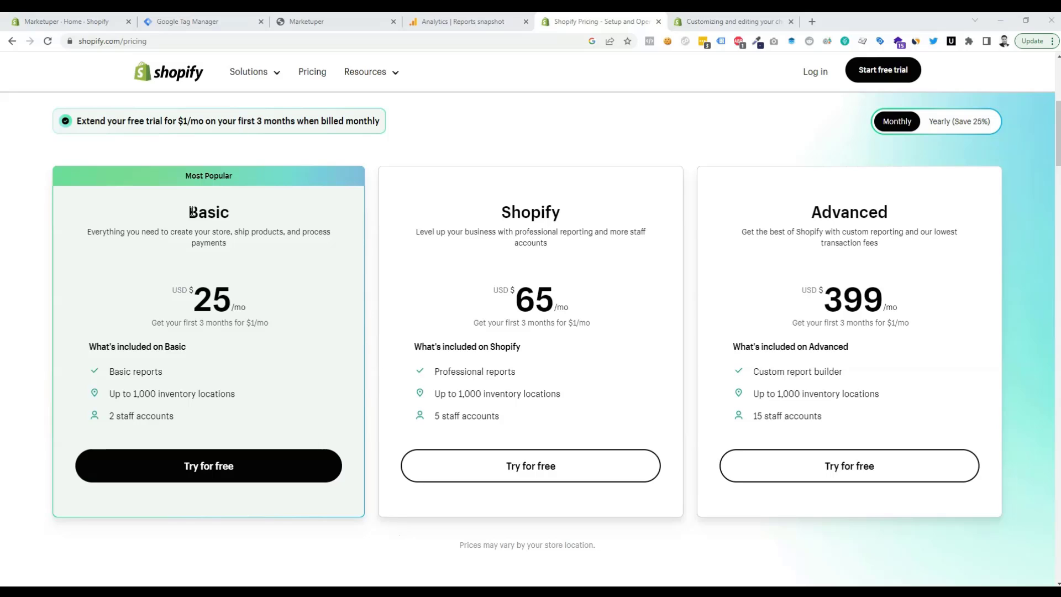
# - Highlight the Basic and Shopify plan names, then switch to the checkout help article
pyautogui.doubleClick(191, 212)
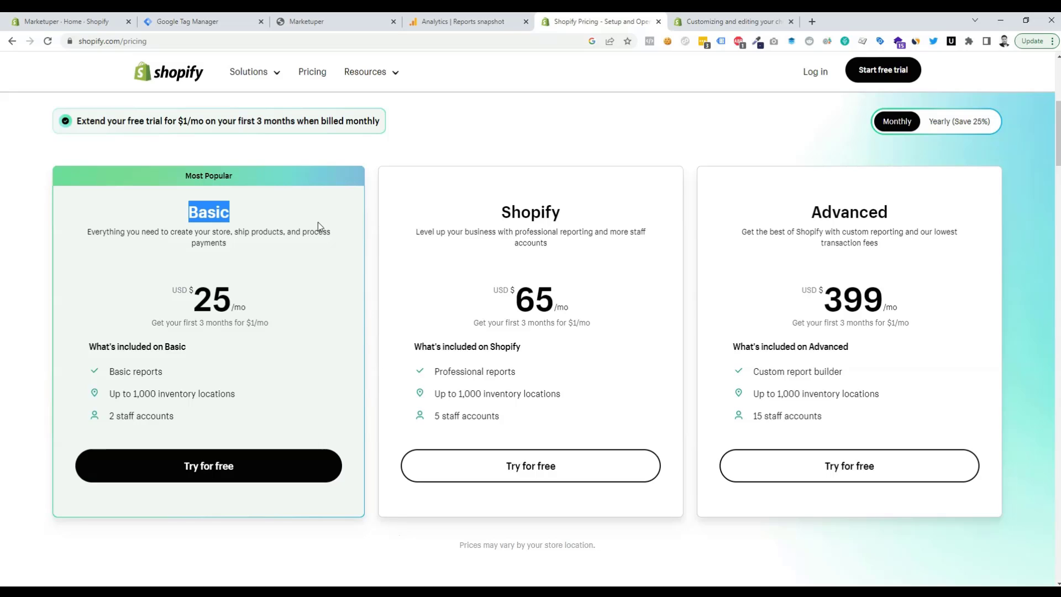
pyautogui.click(318, 222)
pyautogui.doubleClick(550, 213)
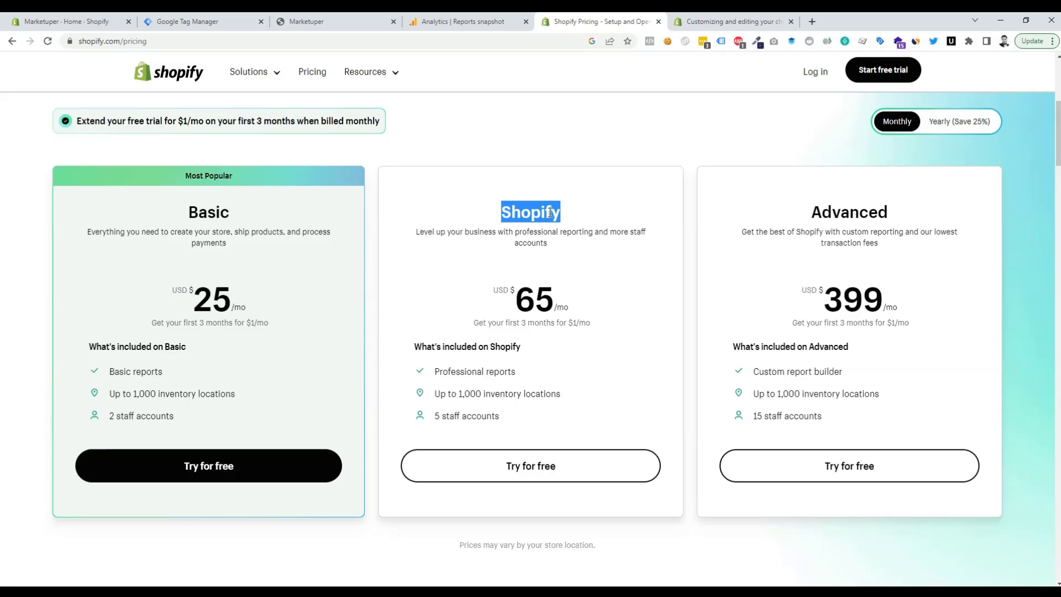
pyautogui.hotkey('ctrl', 'Tab')
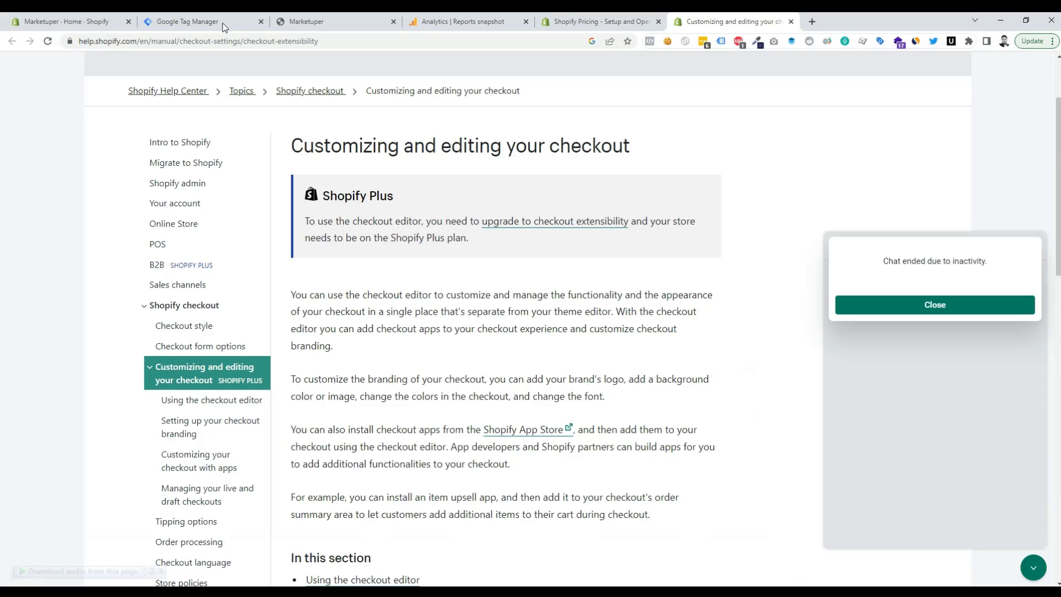
# - In the container's Variables, turn on Click Classes, Click ID, Click URL and Click Text built-ins
pyautogui.click(190, 25)
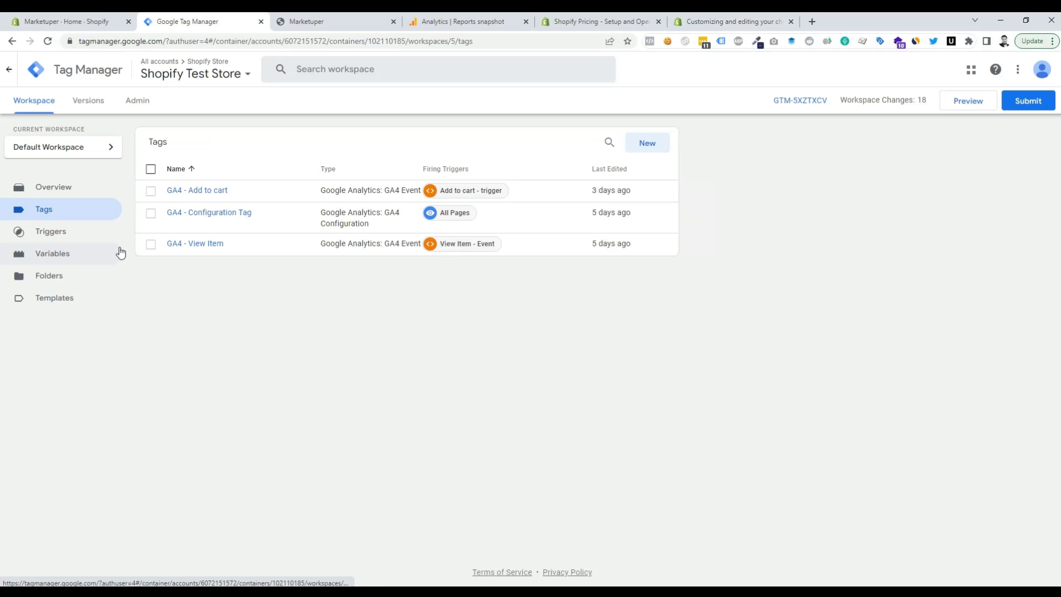
pyautogui.click(52, 259)
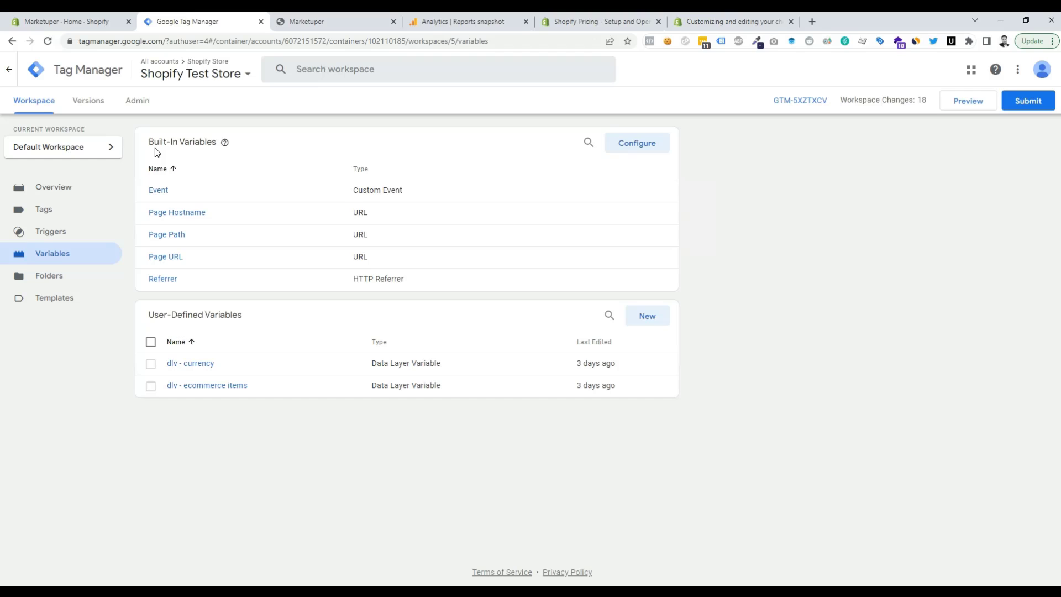
pyautogui.moveTo(225, 144)
pyautogui.click(635, 148)
pyautogui.scroll(-4, 730, 332)
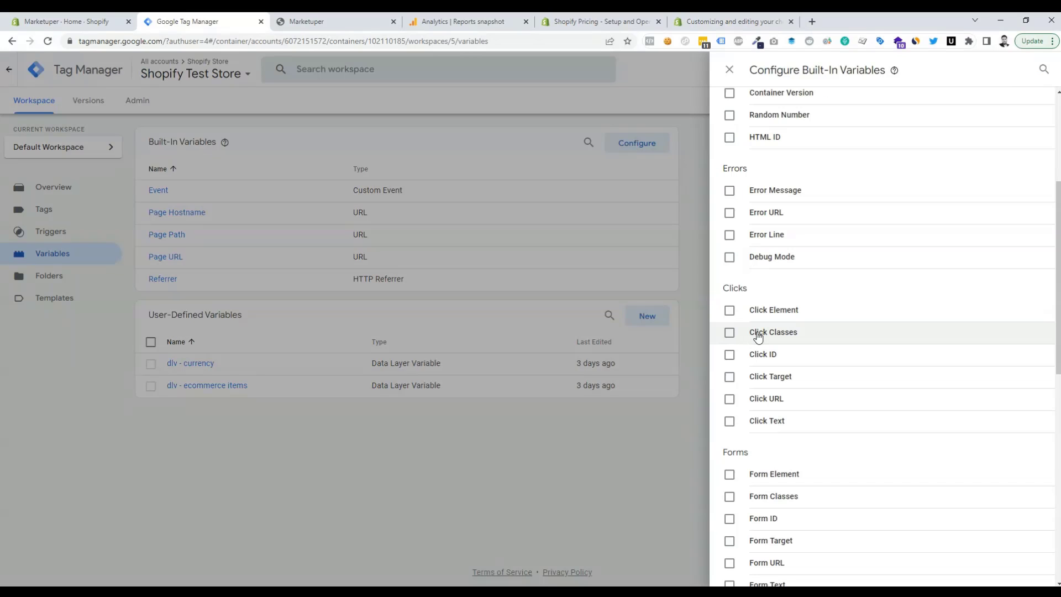
pyautogui.click(729, 333)
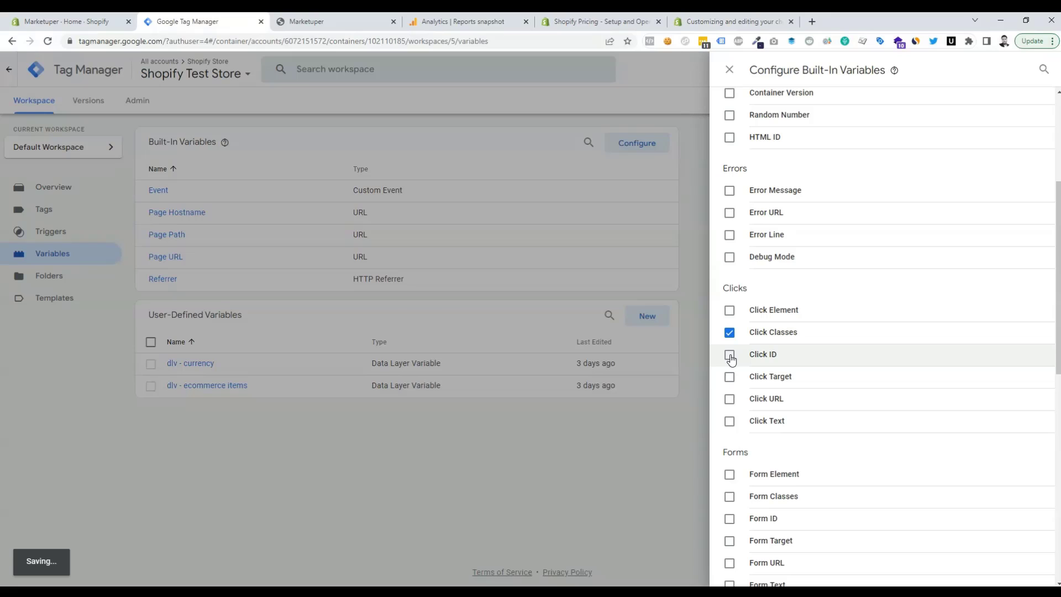
pyautogui.click(729, 355)
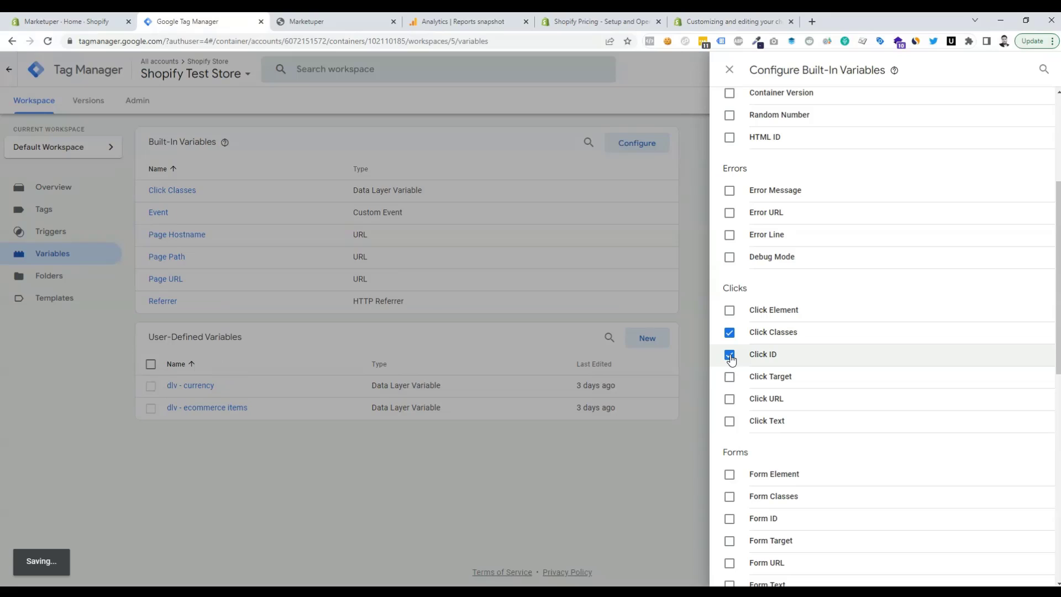
pyautogui.click(728, 399)
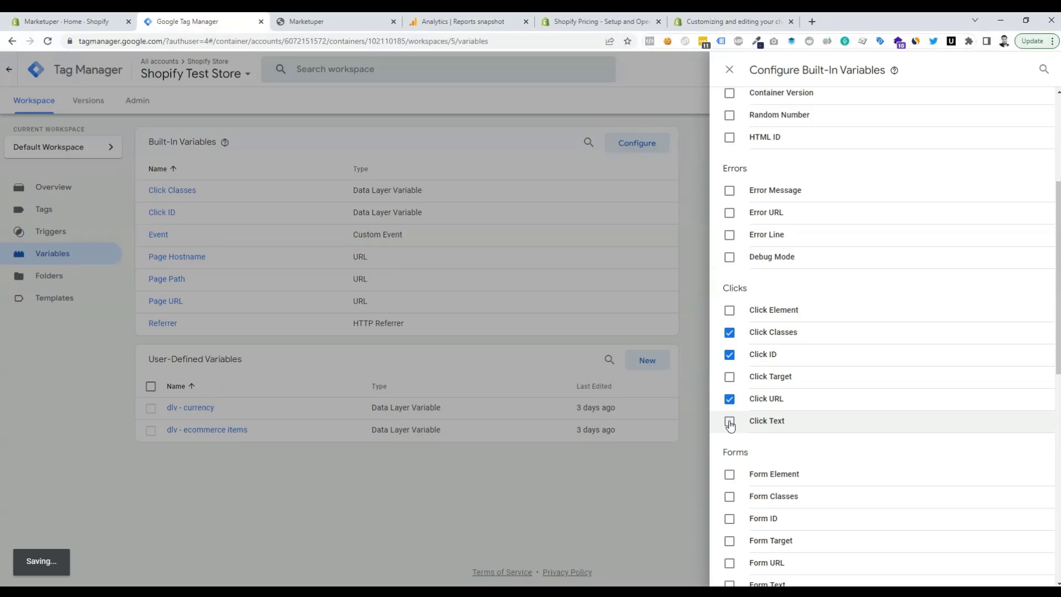
pyautogui.click(730, 422)
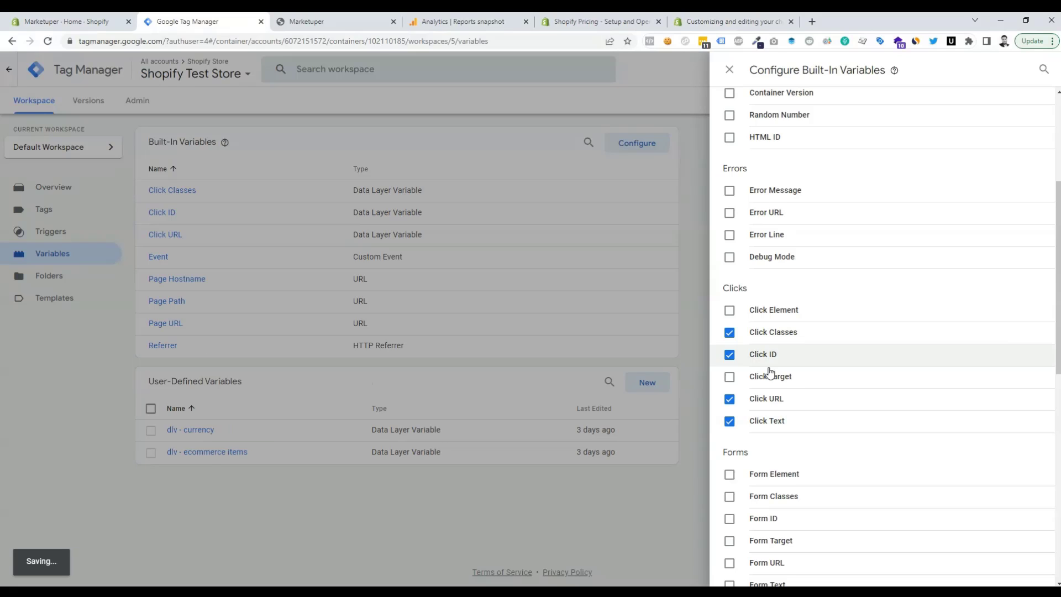
pyautogui.click(730, 71)
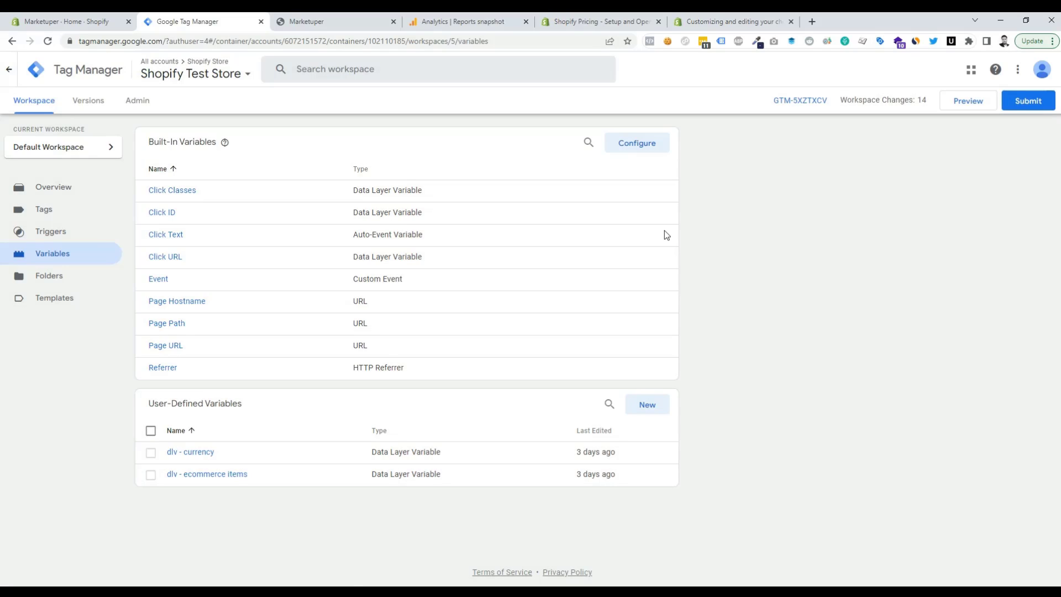
# - Start a new trigger of type Click - All Elements
pyautogui.click(45, 235)
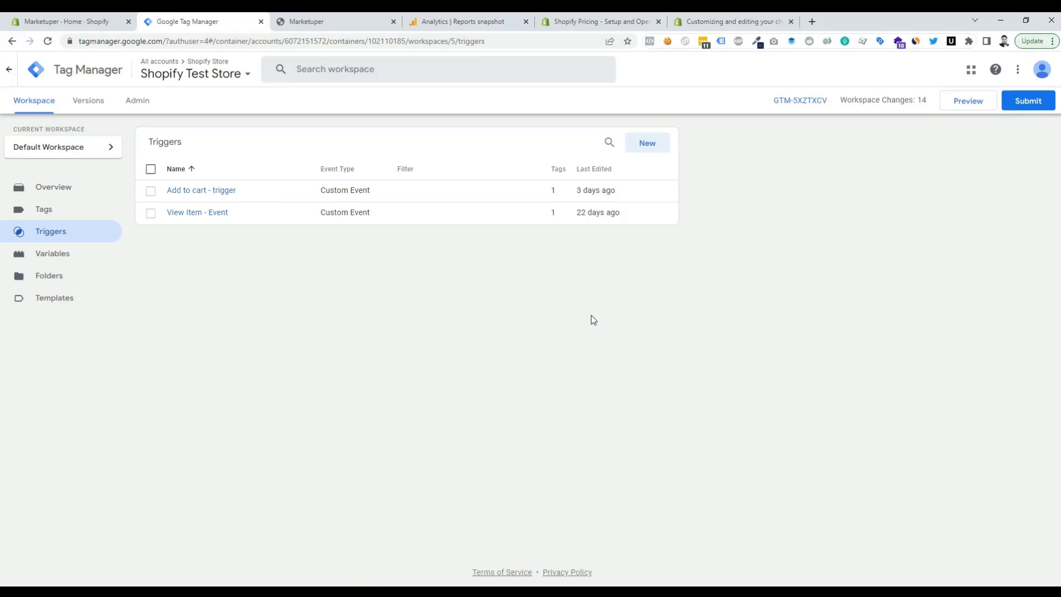
pyautogui.click(648, 147)
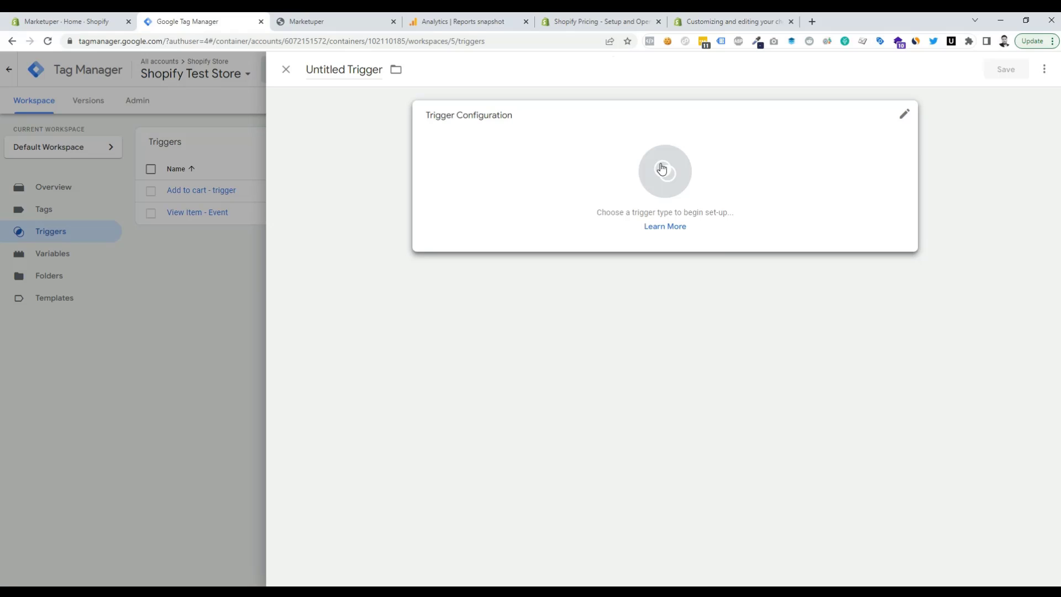
pyautogui.click(663, 170)
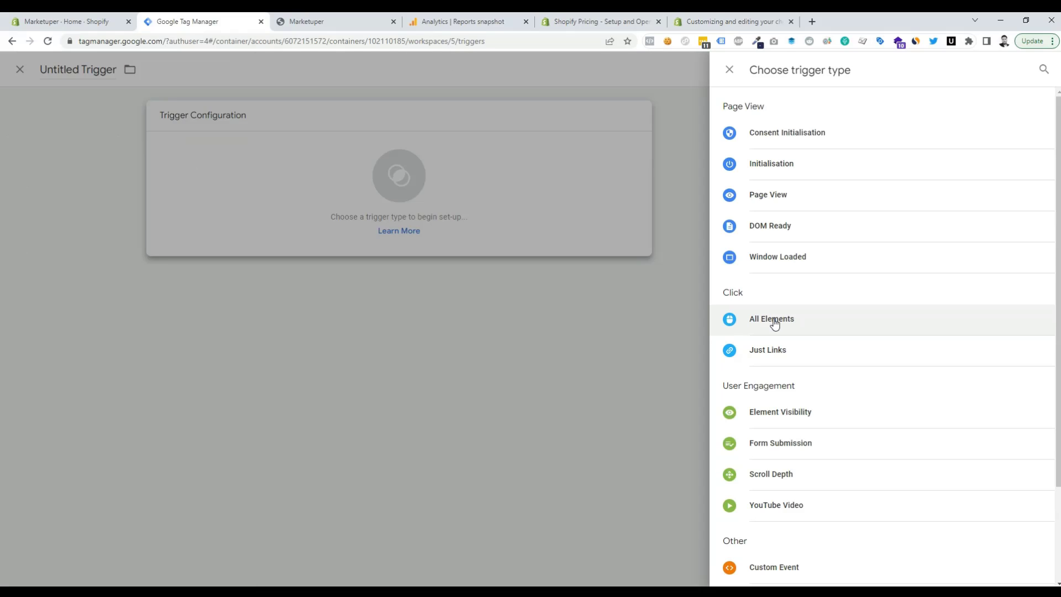
pyautogui.click(772, 319)
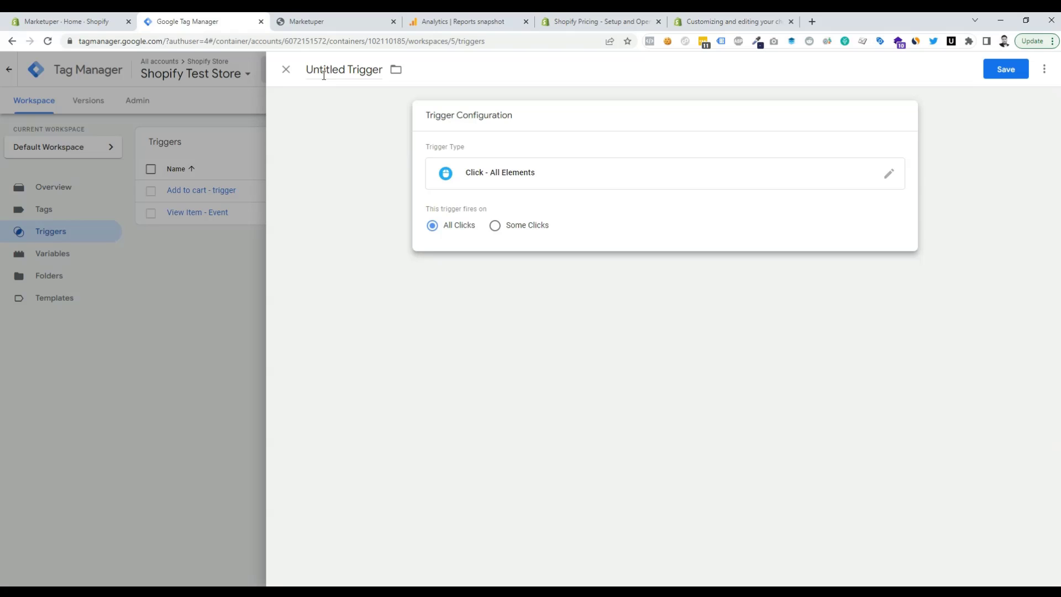
# - Name the trigger 'All click' and save it
pyautogui.click(324, 73)
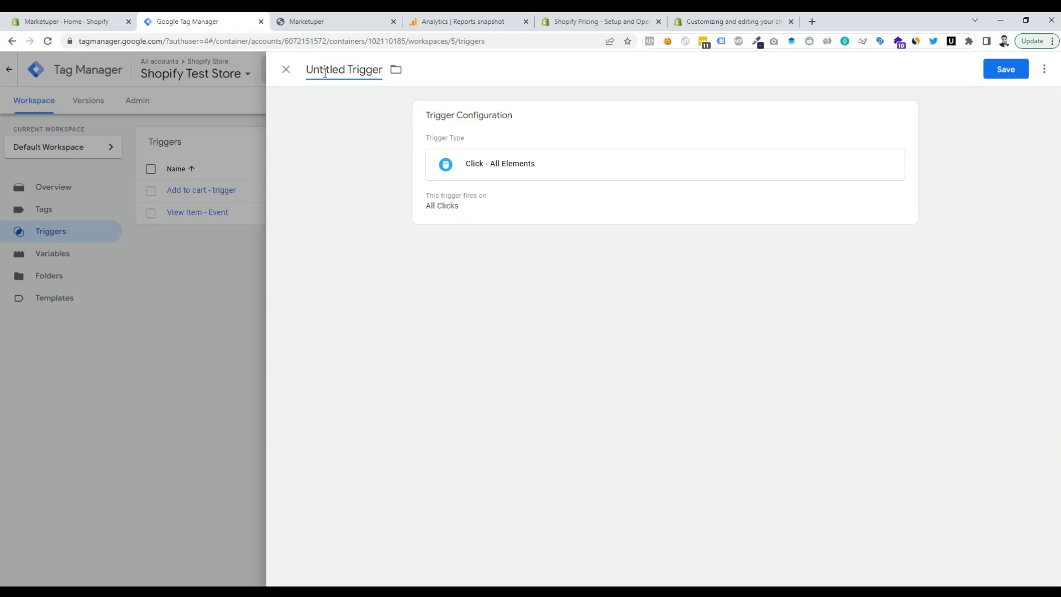
pyautogui.write('A')
pyautogui.hotkey('ctrl', 'a')
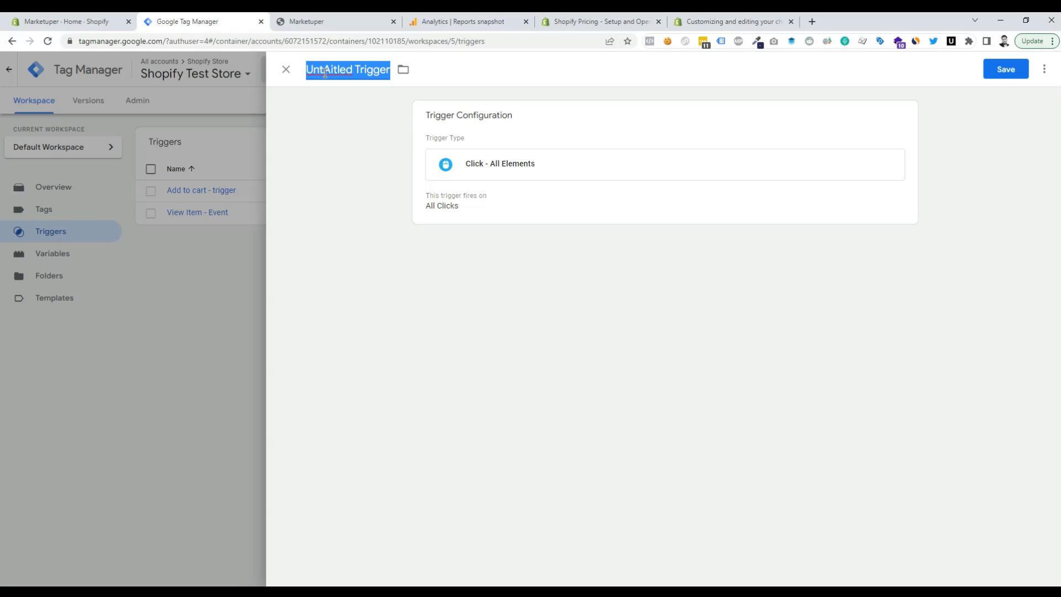
pyautogui.write('All ')
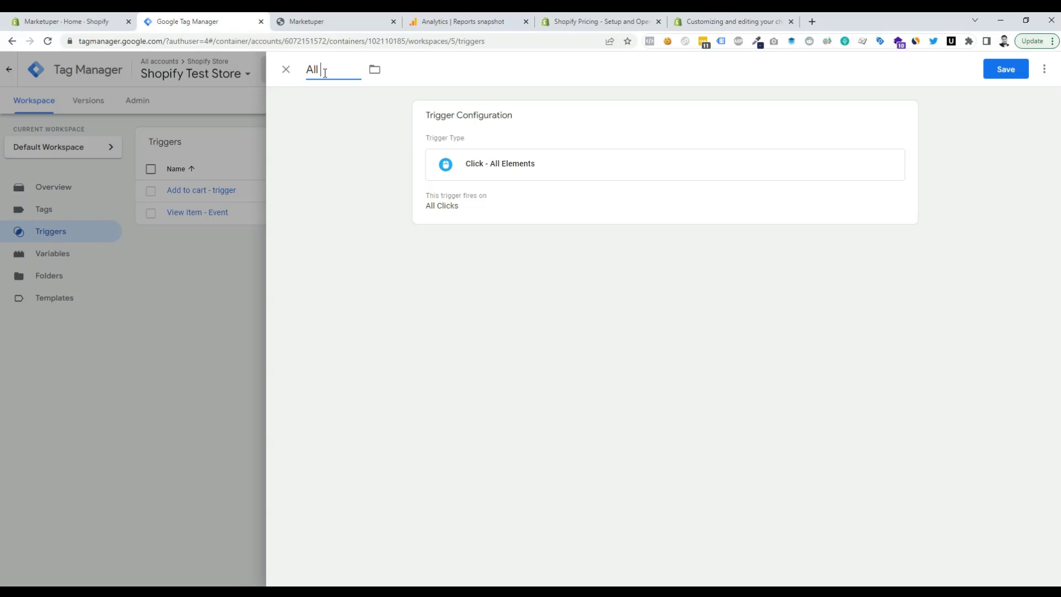
pyautogui.write('click')
pyautogui.click(1002, 75)
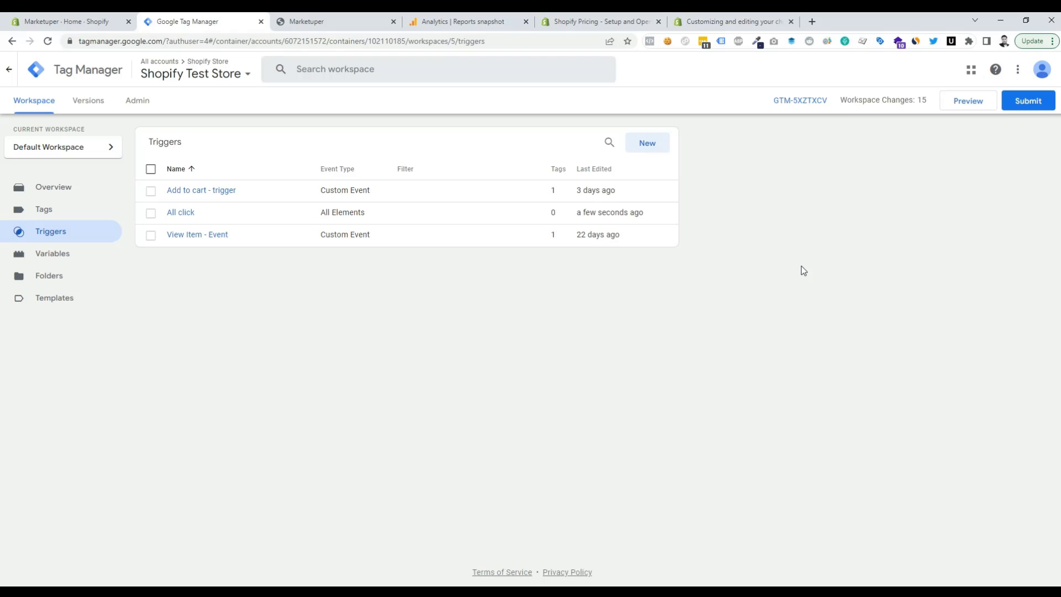
# - Launch Preview and connect Tag Assistant to marketuper.myshopify.com
pyautogui.click(961, 110)
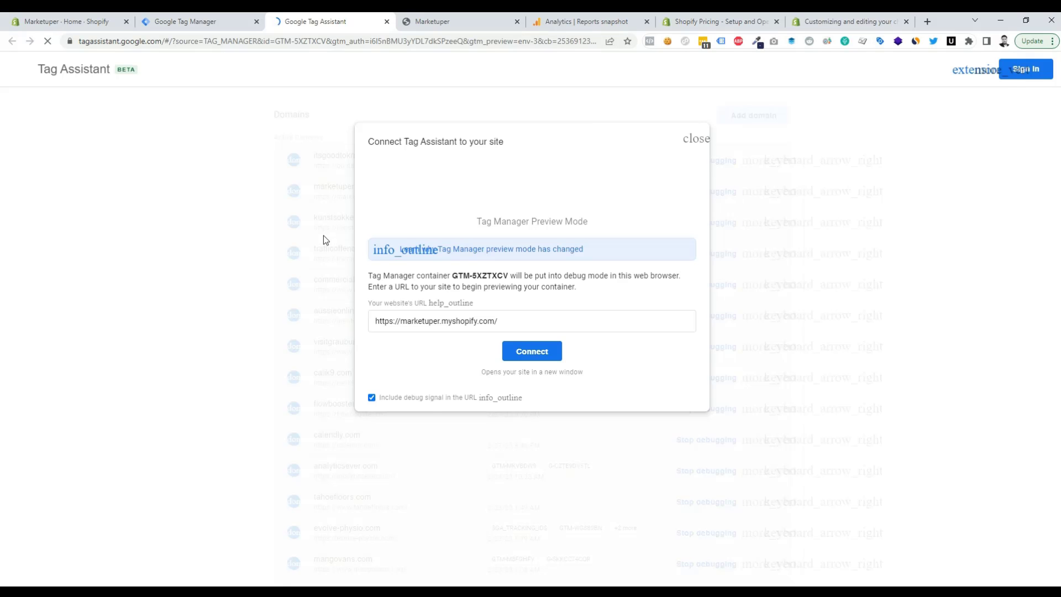
pyautogui.click(463, 323)
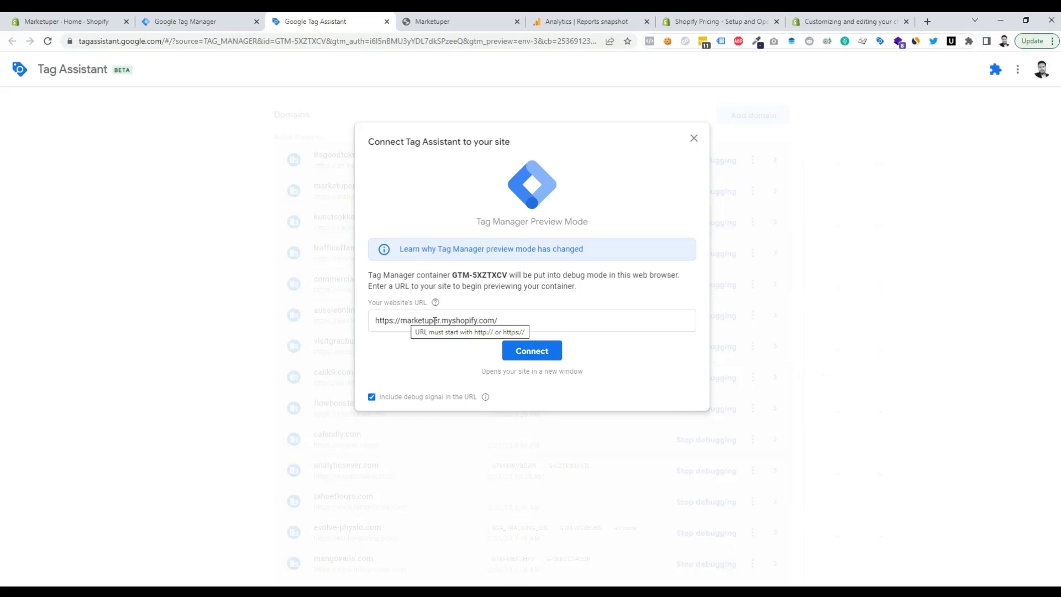
pyautogui.click(528, 356)
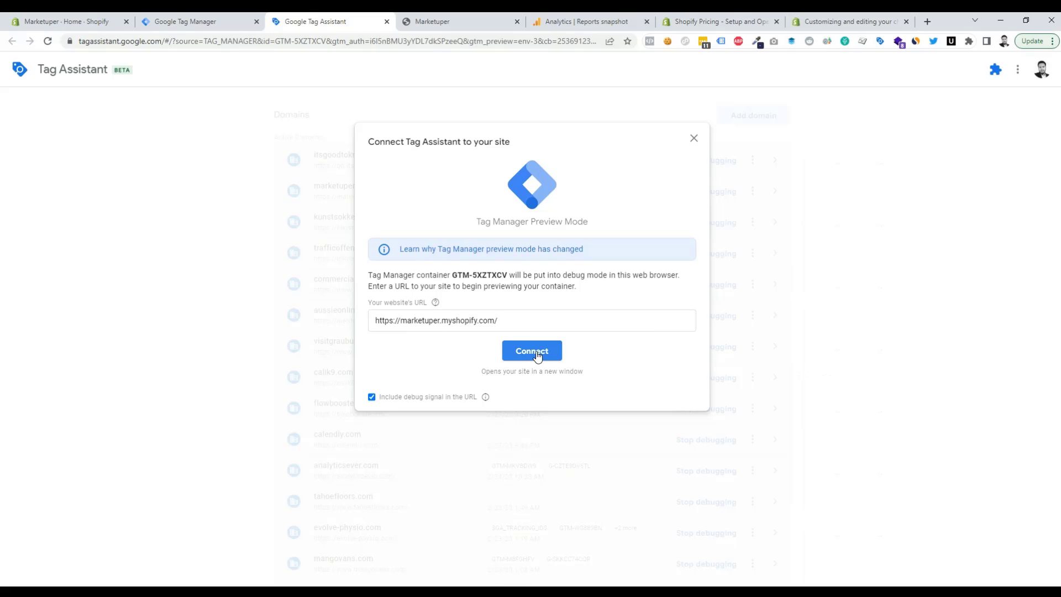
pyautogui.click(537, 356)
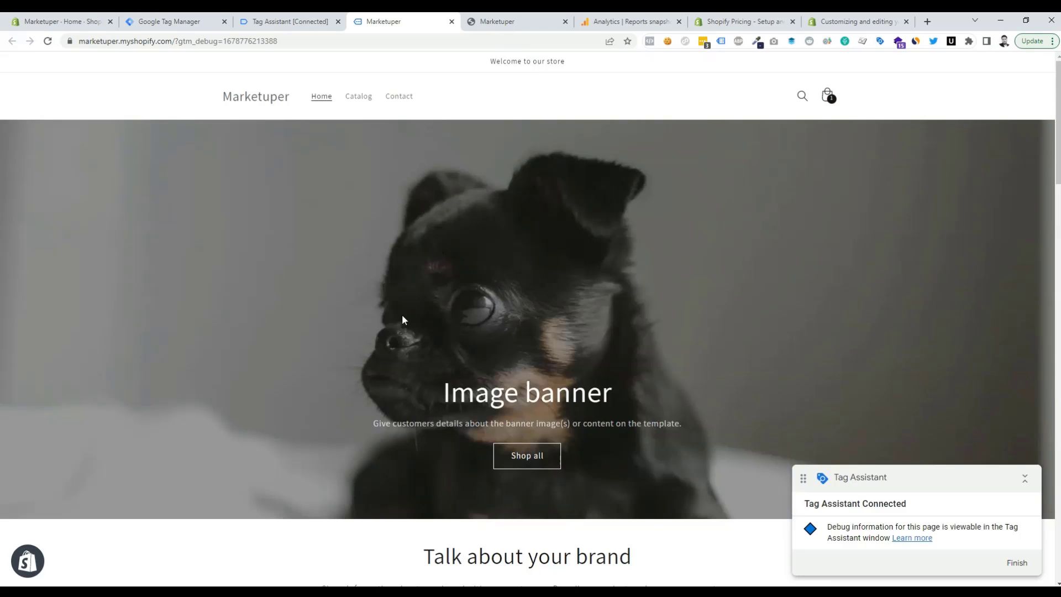
# - Add the Cat Comb from Featured products to the cart, check out, and return to Tag Assistant
pyautogui.scroll(-3, 366, 334)
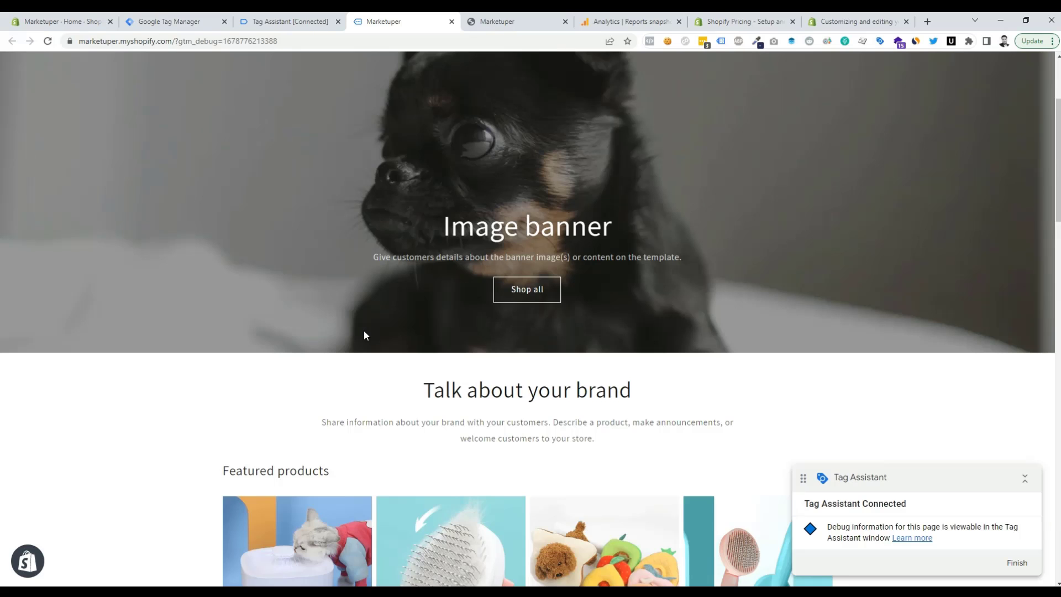
pyautogui.scroll(-3, 364, 335)
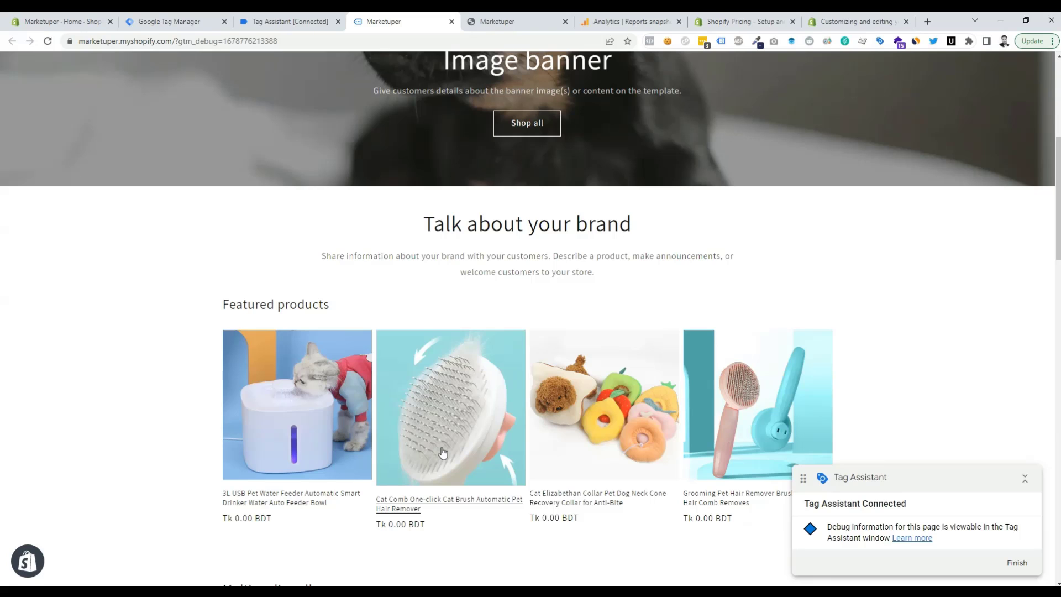
pyautogui.click(442, 452)
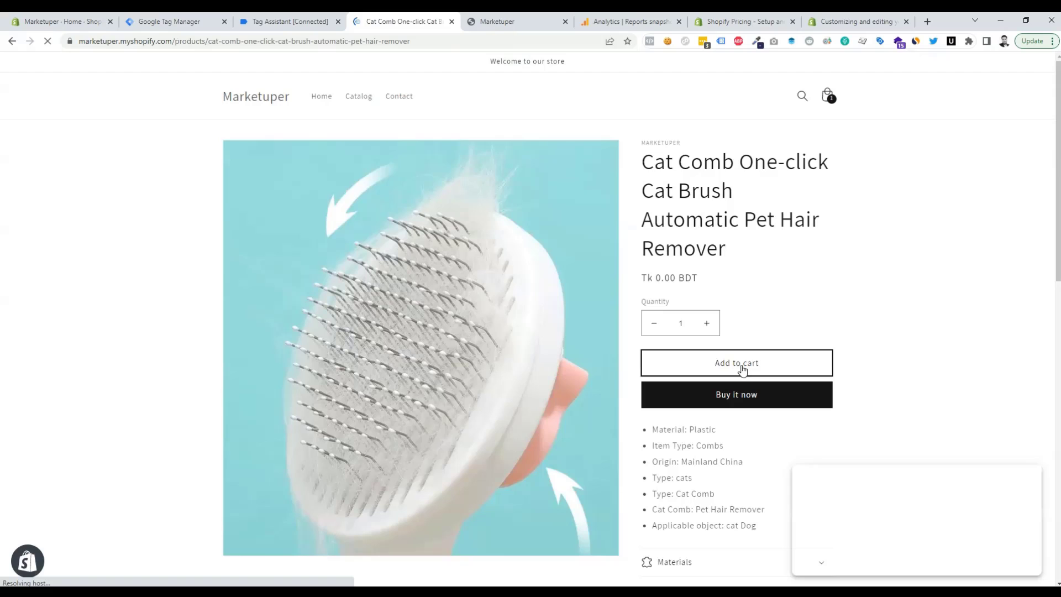
pyautogui.click(740, 367)
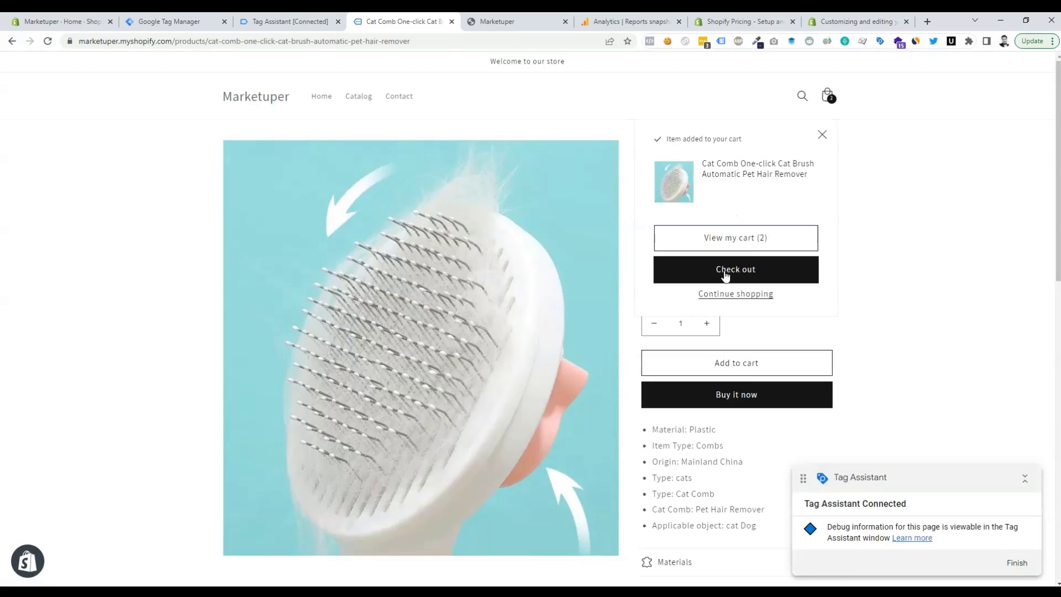
pyautogui.click(732, 274)
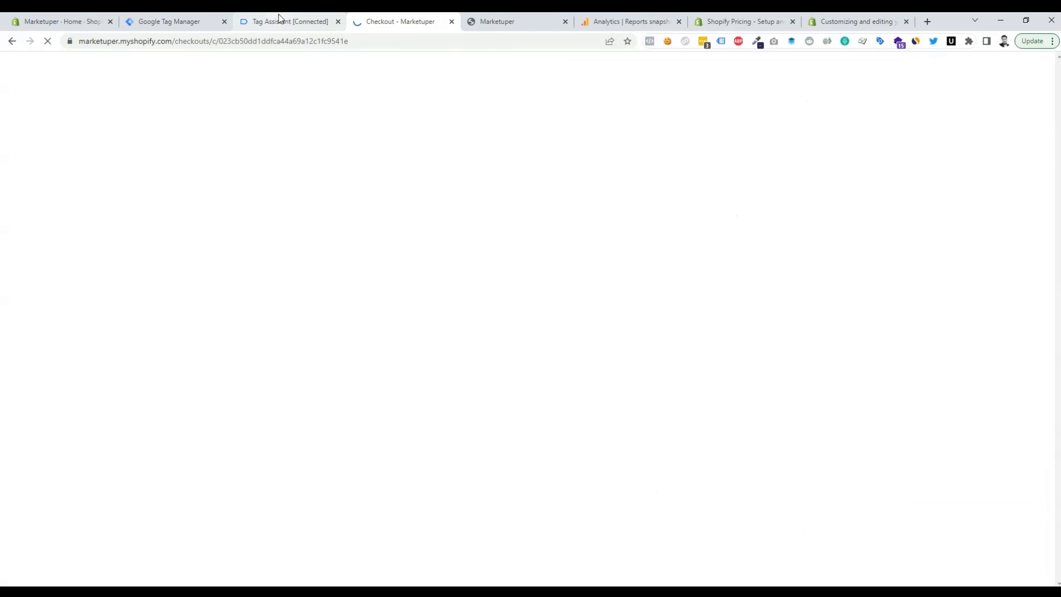
pyautogui.click(279, 18)
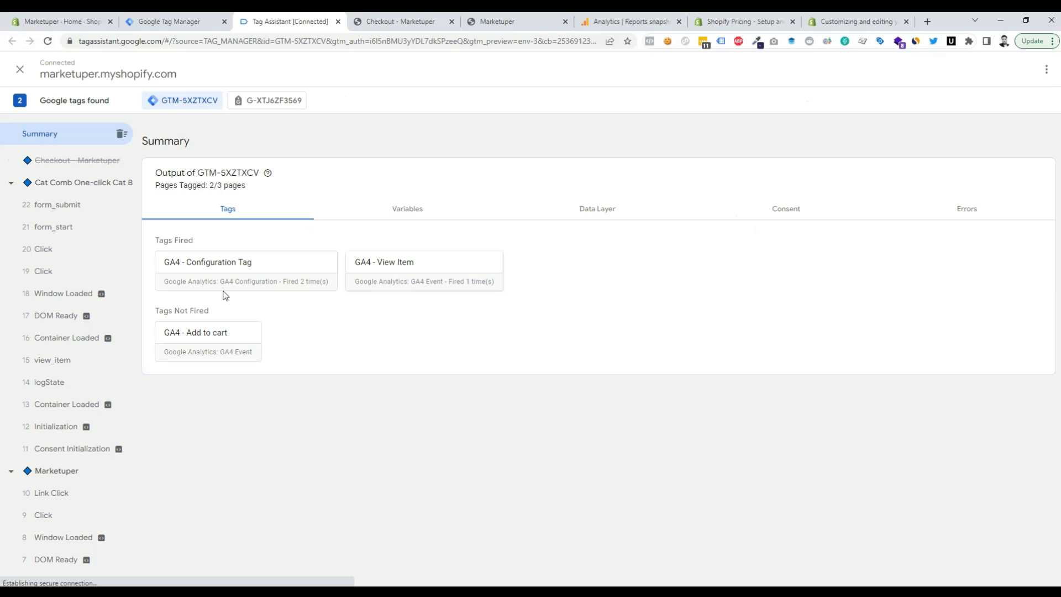
# - Show the Variables captured for the checkout Click event
pyautogui.click(42, 253)
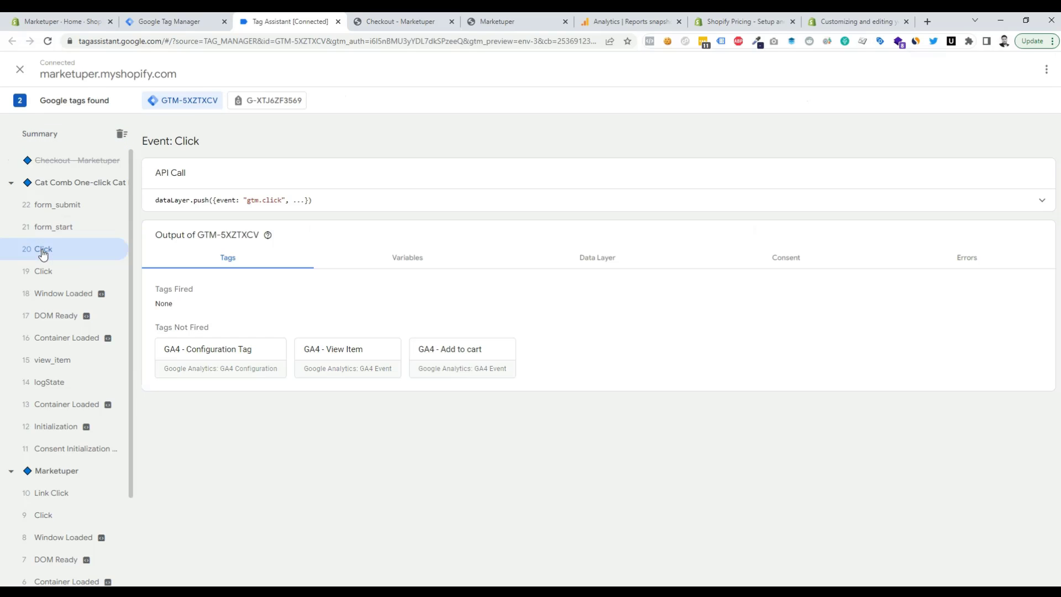
pyautogui.click(412, 262)
pyautogui.scroll(-2, 481, 213)
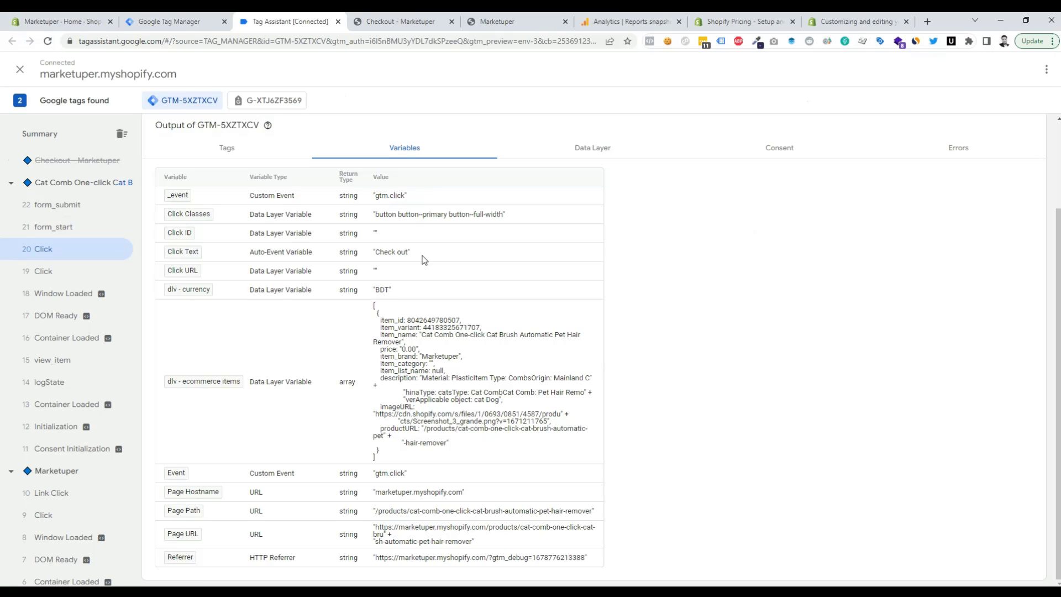
pyautogui.scroll(1, 163, 309)
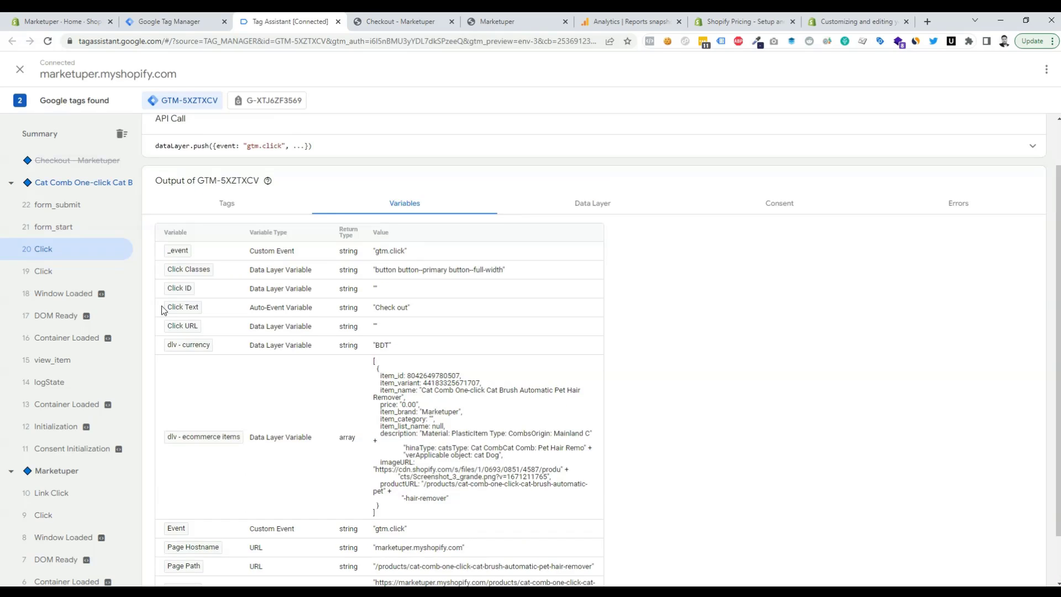
# - Copy the Click Text value 'Check out'
pyautogui.moveTo(253, 311); pyautogui.dragTo(422, 314)
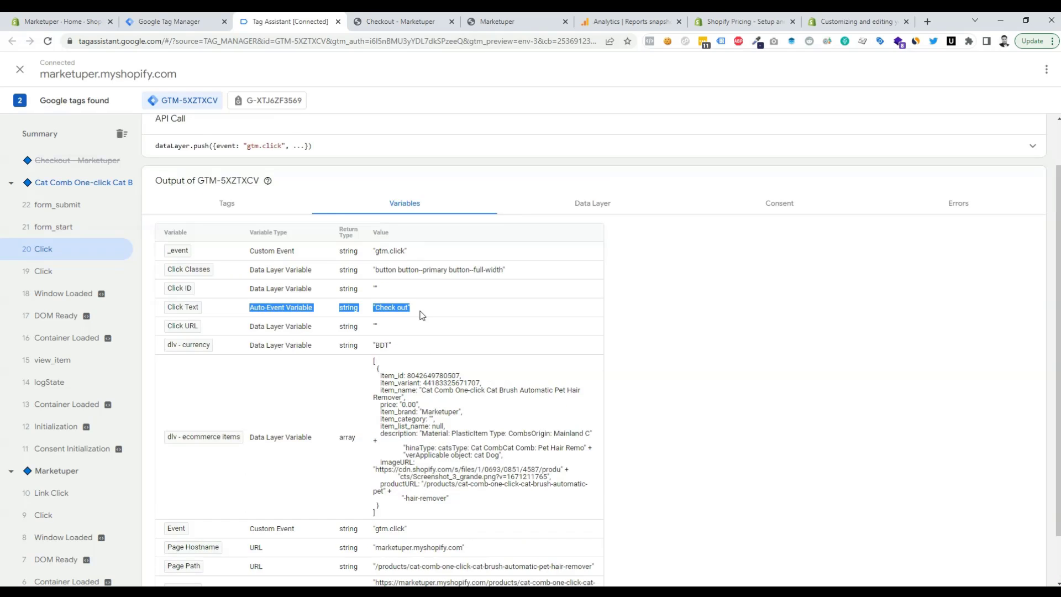
pyautogui.click(384, 313)
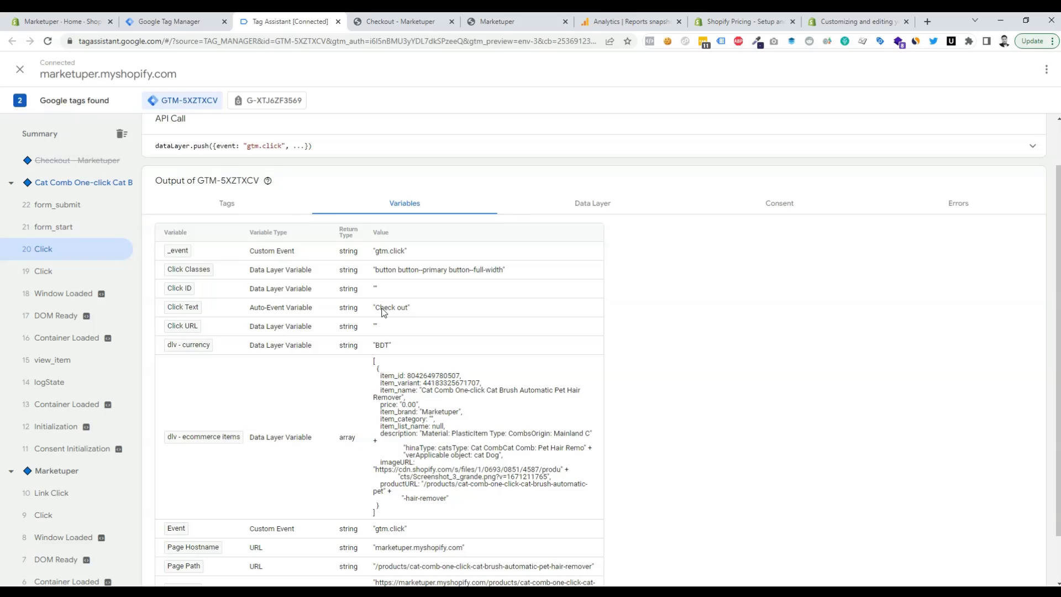
pyautogui.moveTo(378, 307); pyautogui.dragTo(409, 312)
pyautogui.rightClick(410, 313)
pyautogui.click(422, 316)
# - Start a new Click - All Elements trigger in Tag Manager
pyautogui.click(171, 17)
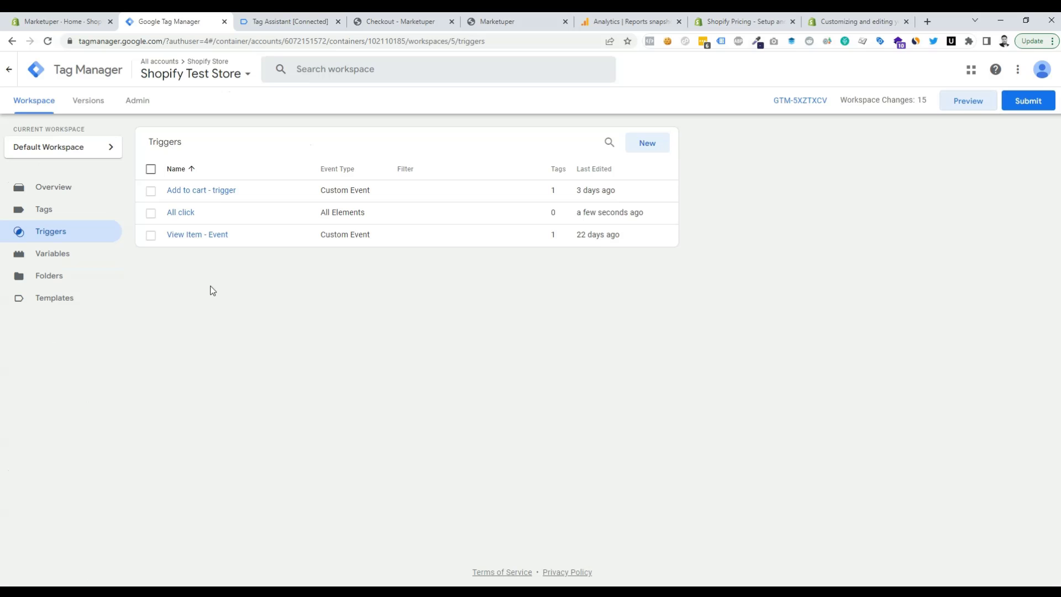
pyautogui.click(648, 145)
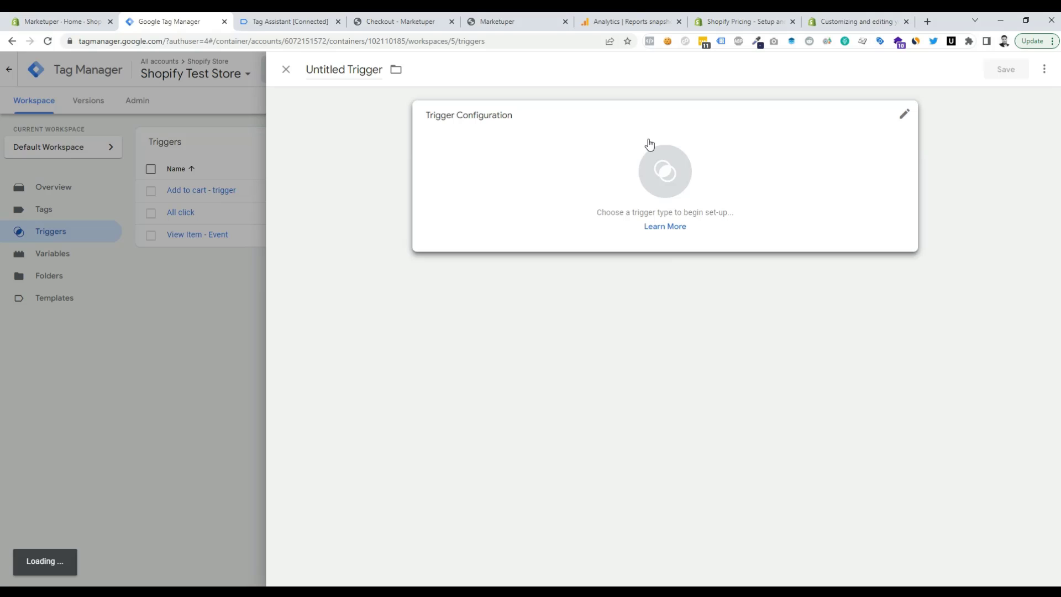
pyautogui.click(662, 185)
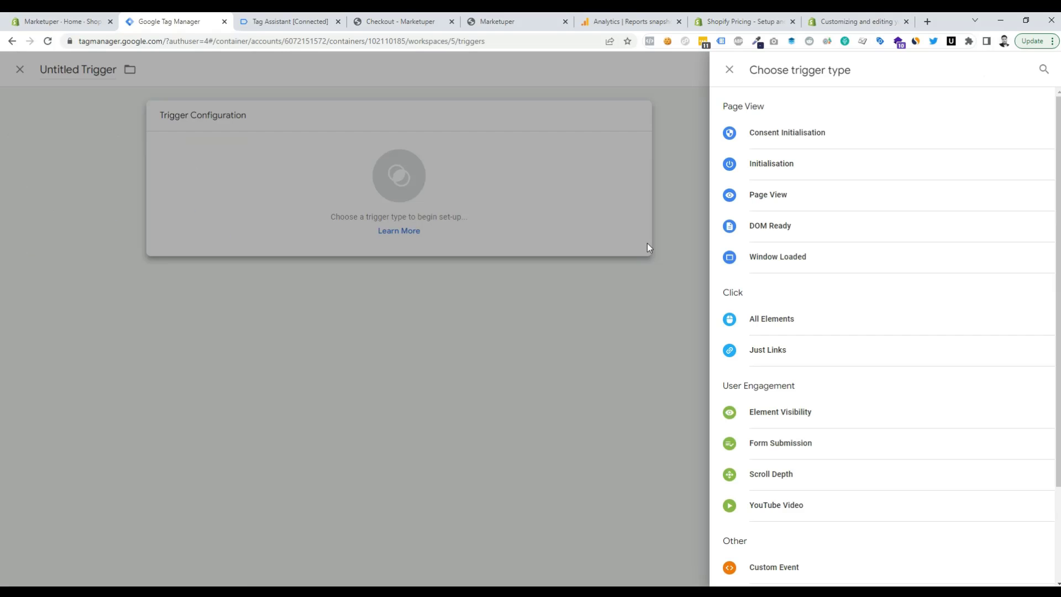
pyautogui.click(775, 325)
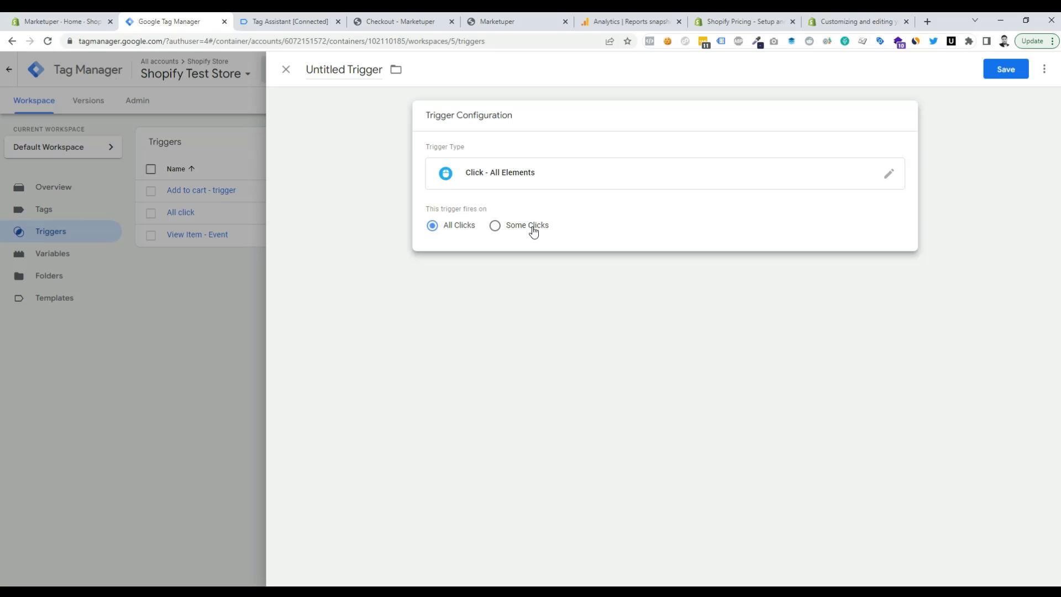
# - Limit it to Some Clicks where Click Text equals 'Check out'
pyautogui.click(495, 226)
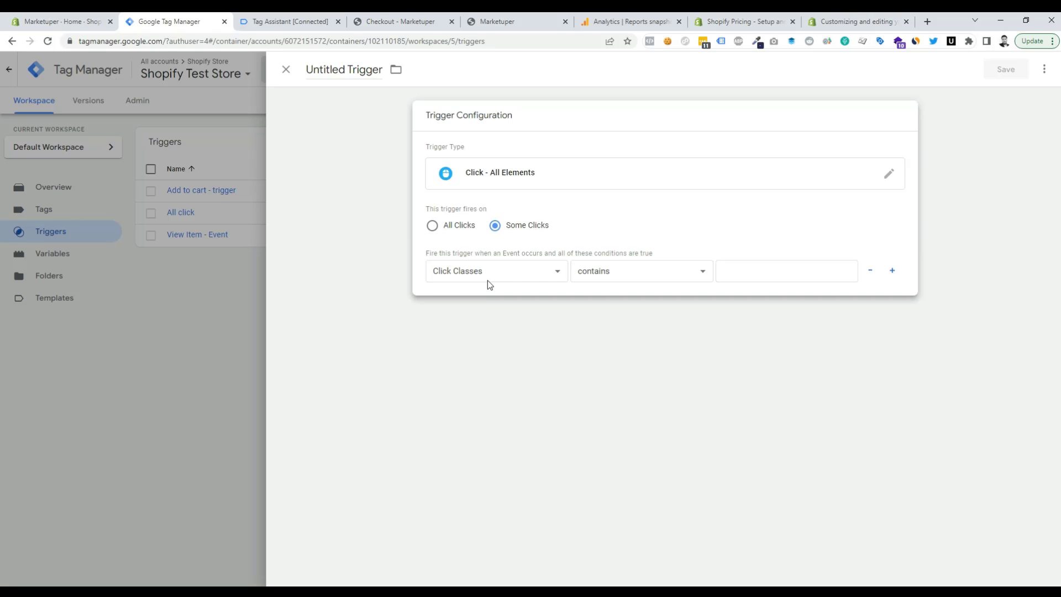
pyautogui.click(487, 281)
pyautogui.click(488, 308)
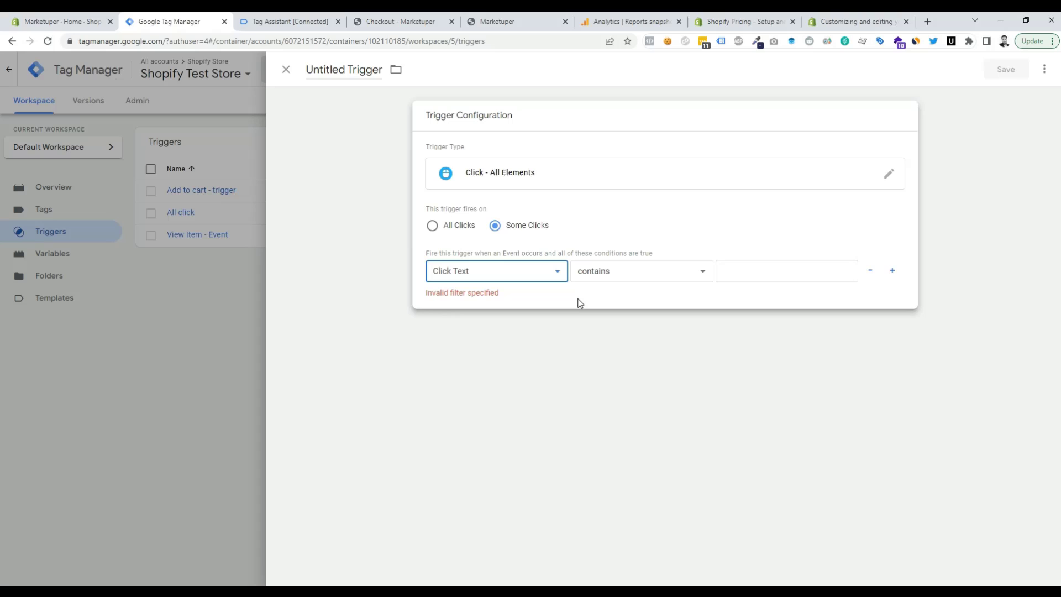
pyautogui.click(639, 271)
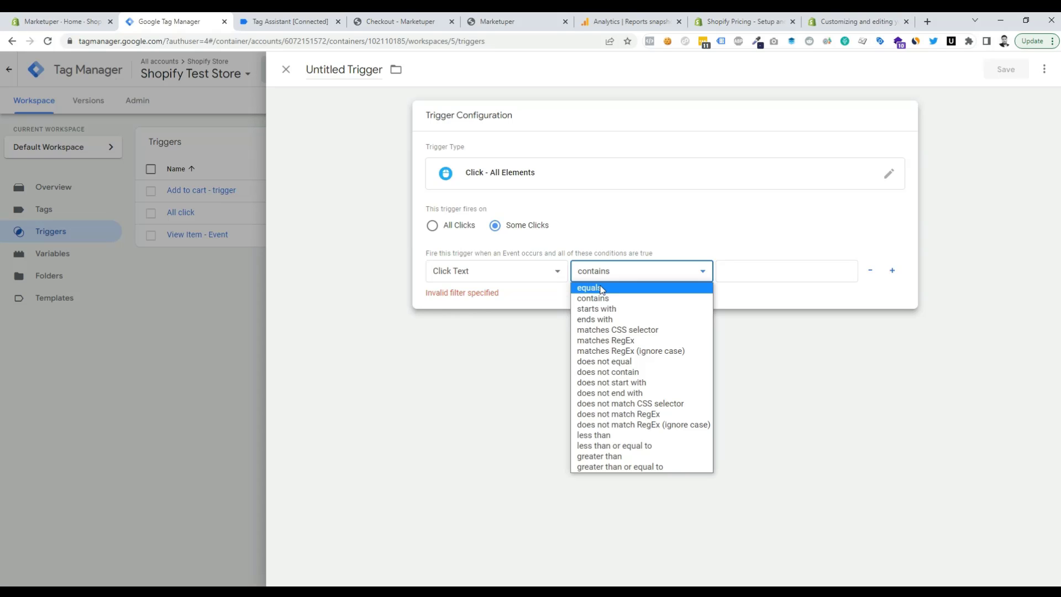
pyautogui.click(602, 290)
pyautogui.click(734, 271)
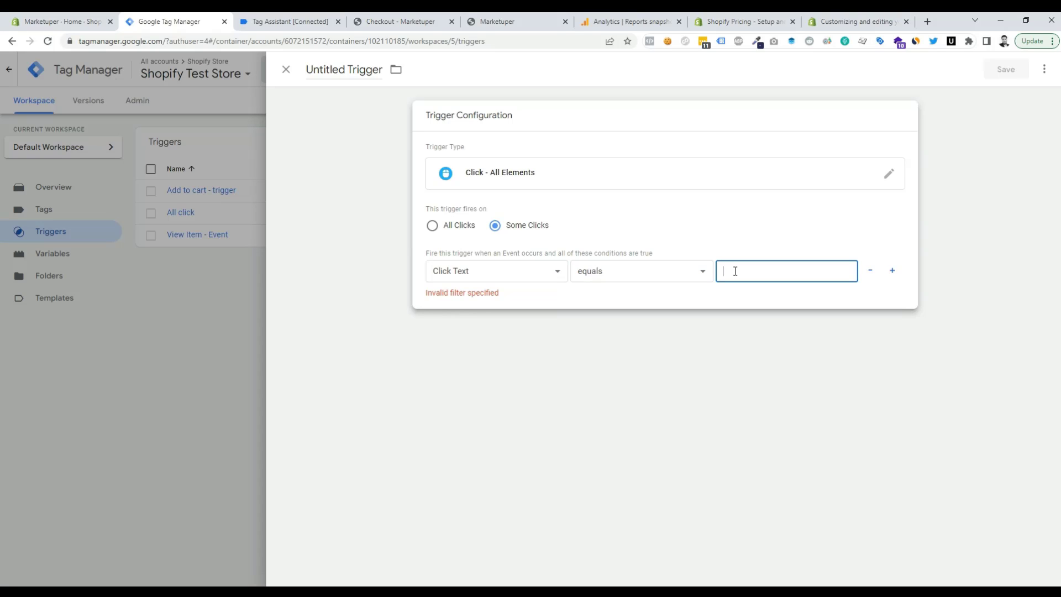
pyautogui.write('Check out')
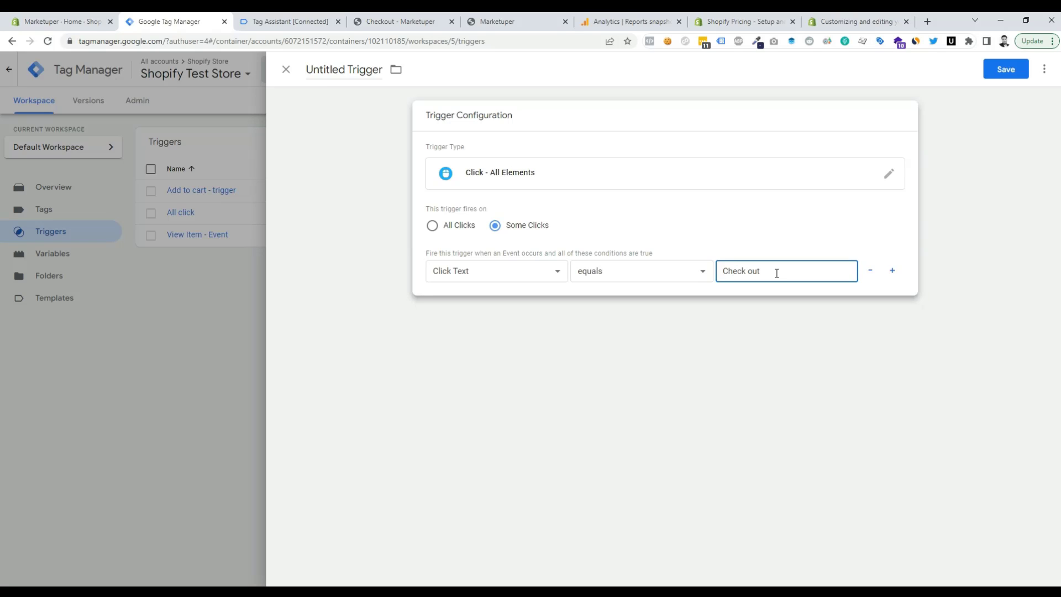
# - Name the trigger 'Checkout' and save it
pyautogui.click(314, 65)
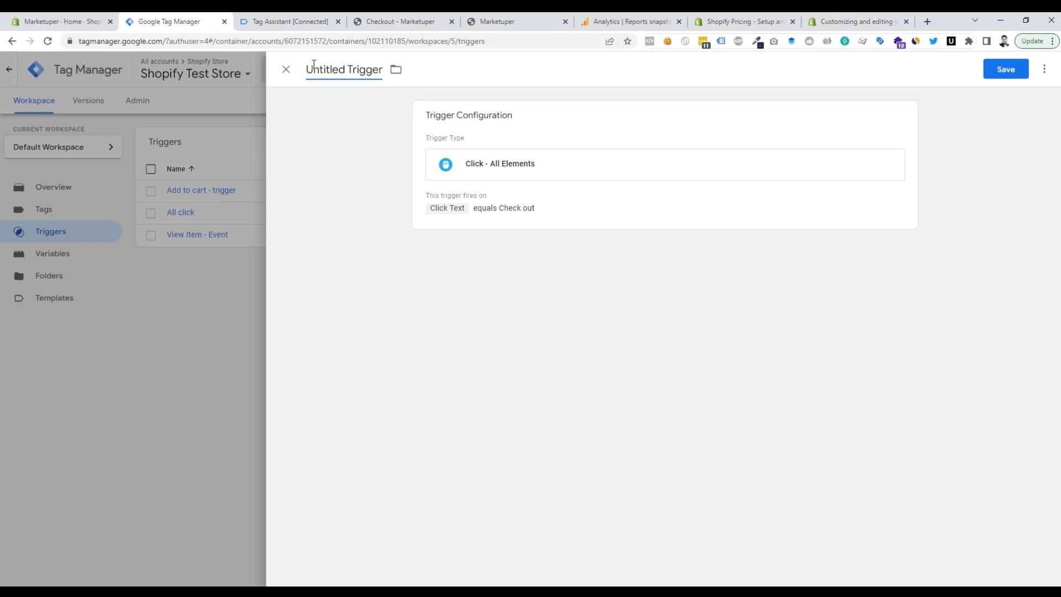
pyautogui.tripleClick(314, 65)
pyautogui.write('Checkout')
pyautogui.click(1007, 70)
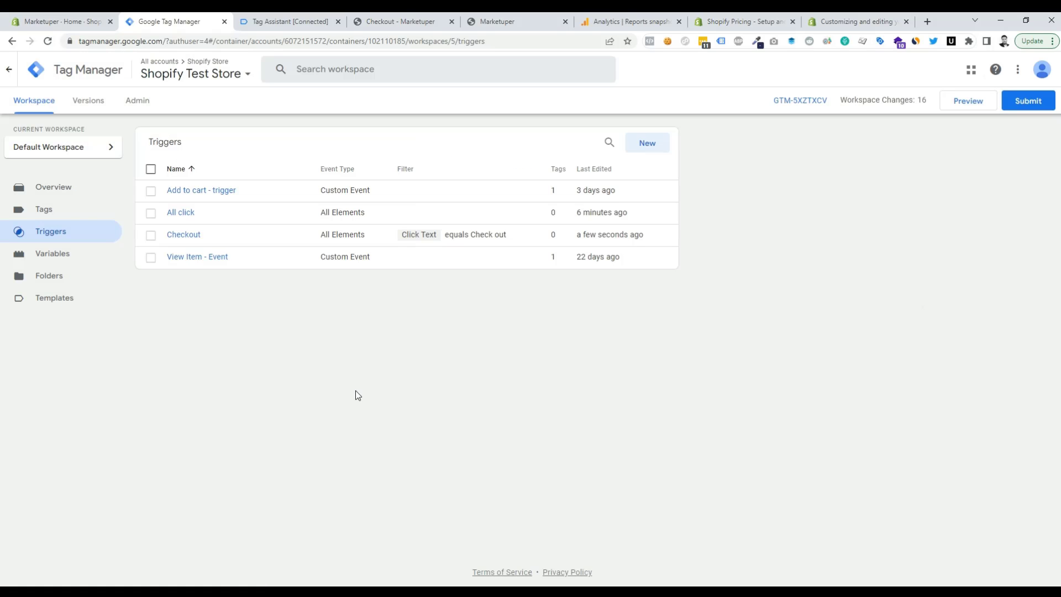
# - Create a new tag of type Google Analytics: GA4 Event
pyautogui.click(54, 213)
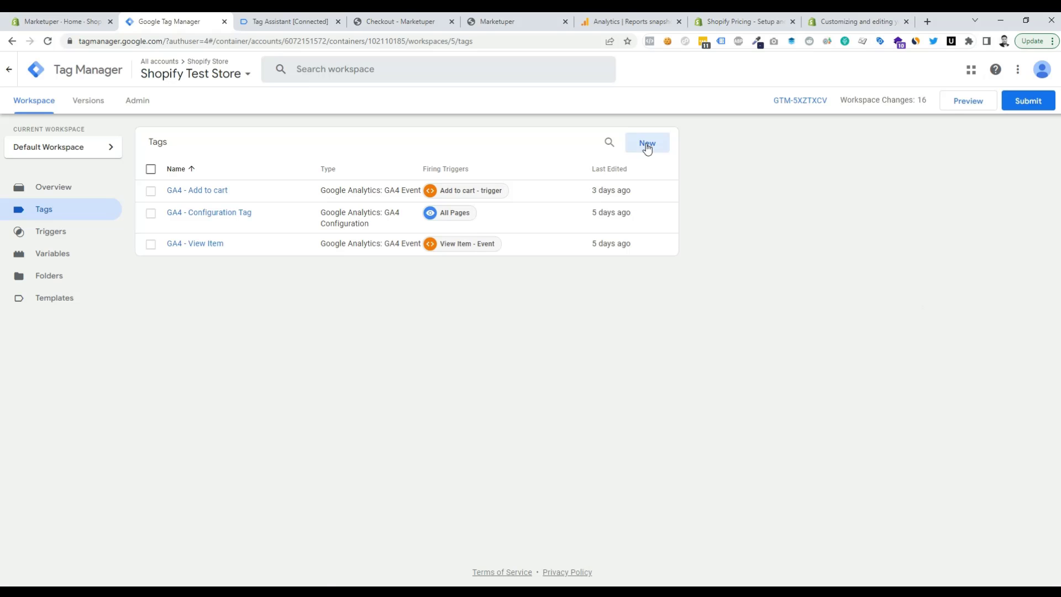
pyautogui.click(648, 144)
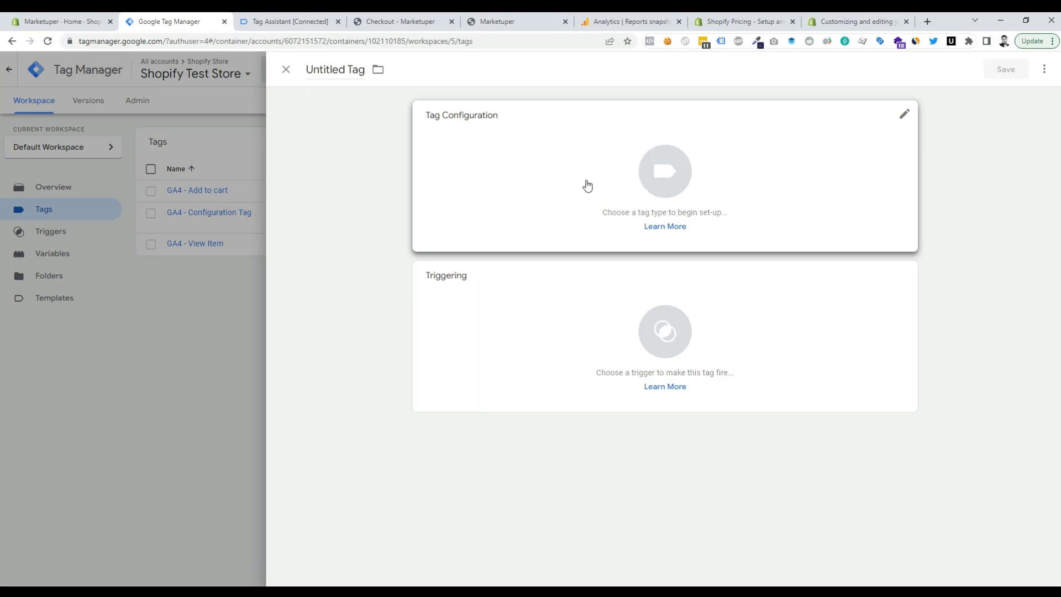
pyautogui.click(658, 184)
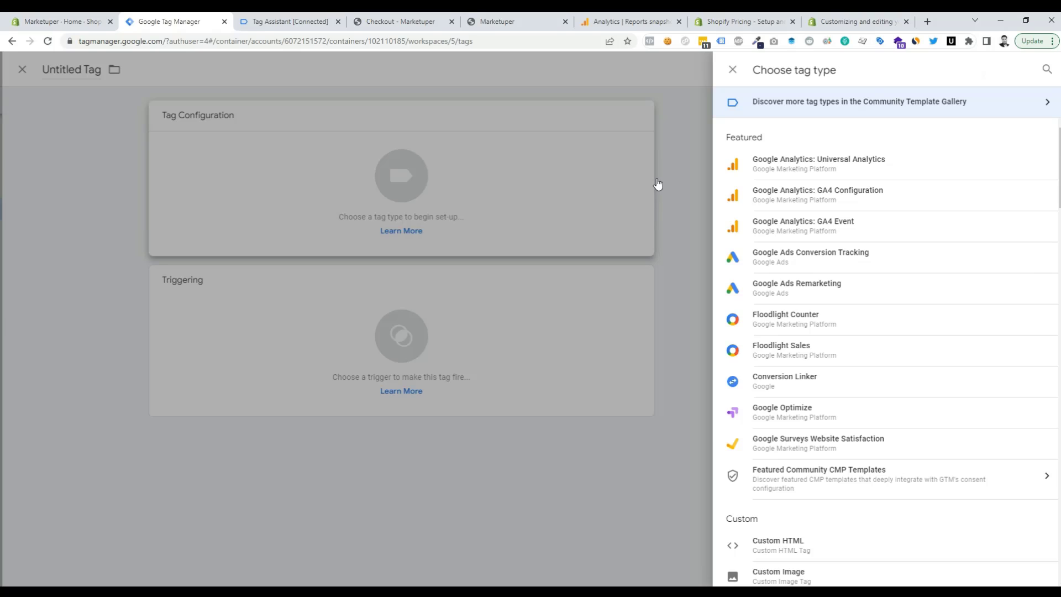
pyautogui.click(828, 229)
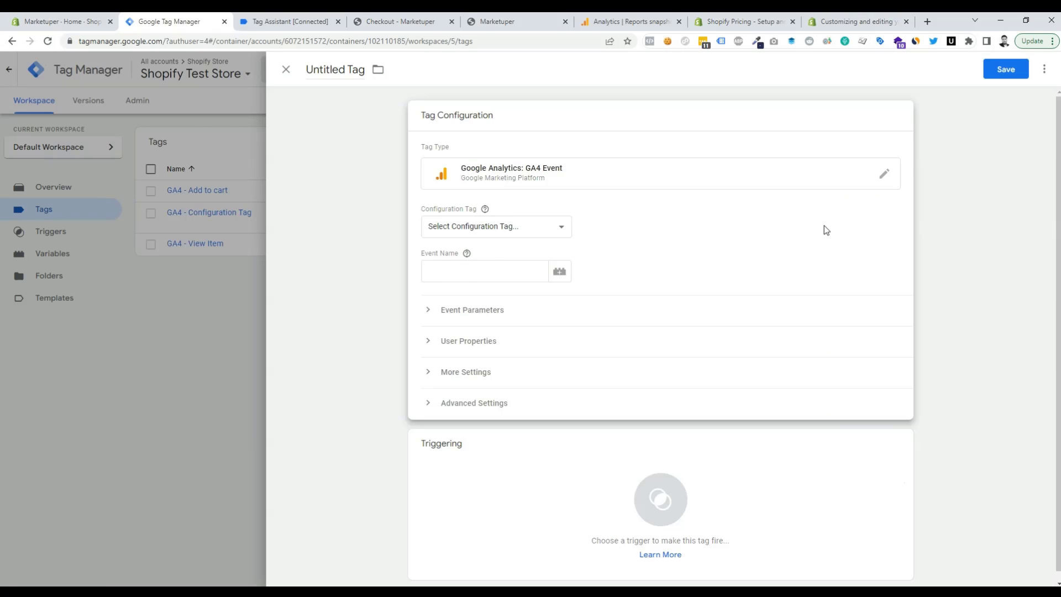
# - Link it to GA4 - Configuration Tag with event name begin_checkout
pyautogui.click(512, 227)
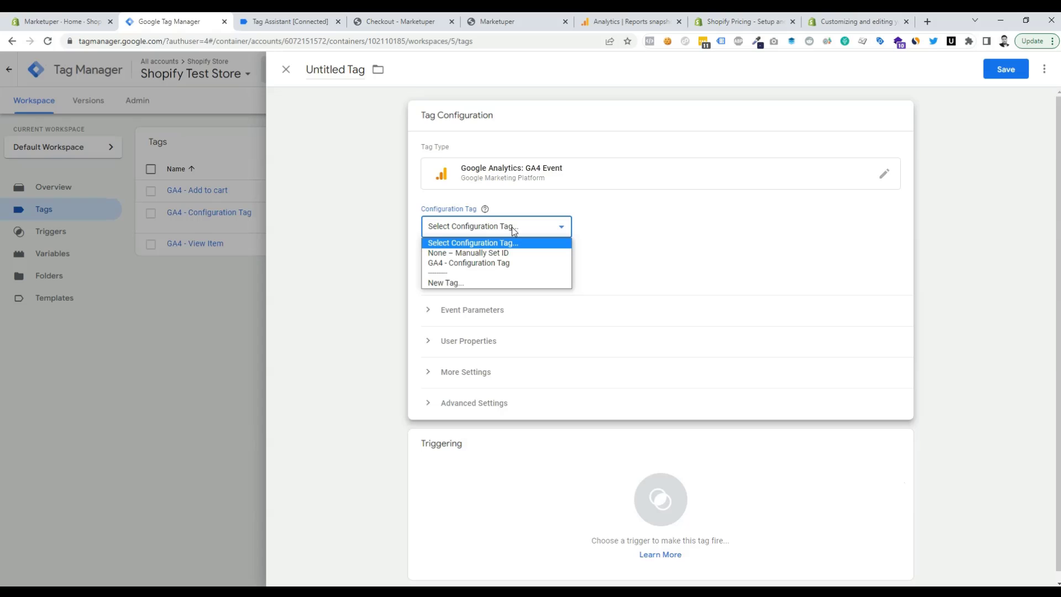
pyautogui.click(456, 266)
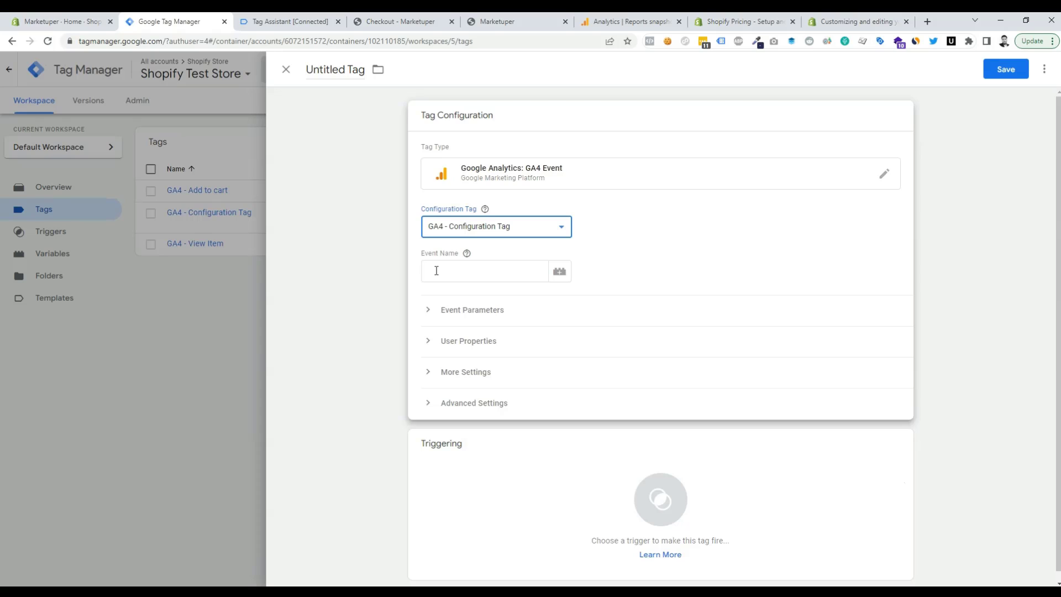
pyautogui.click(436, 271)
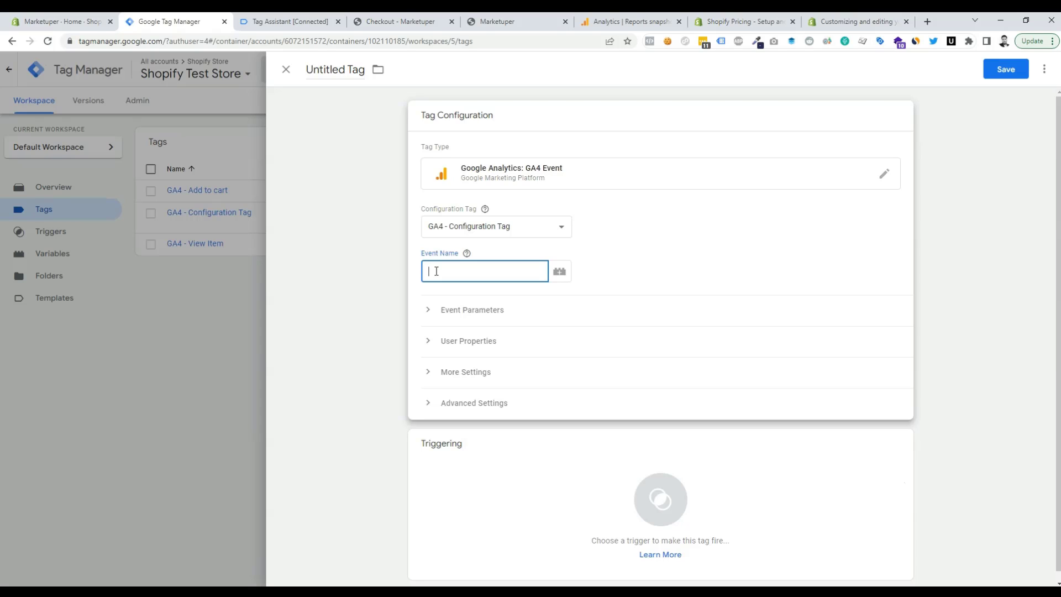
pyautogui.write('begin_checkout')
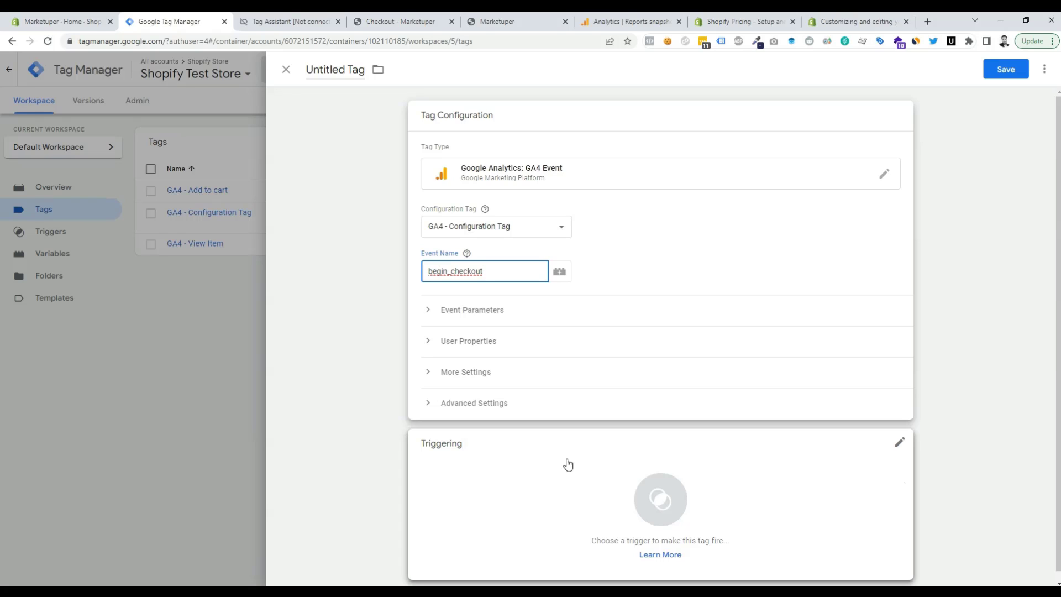
pyautogui.click(661, 501)
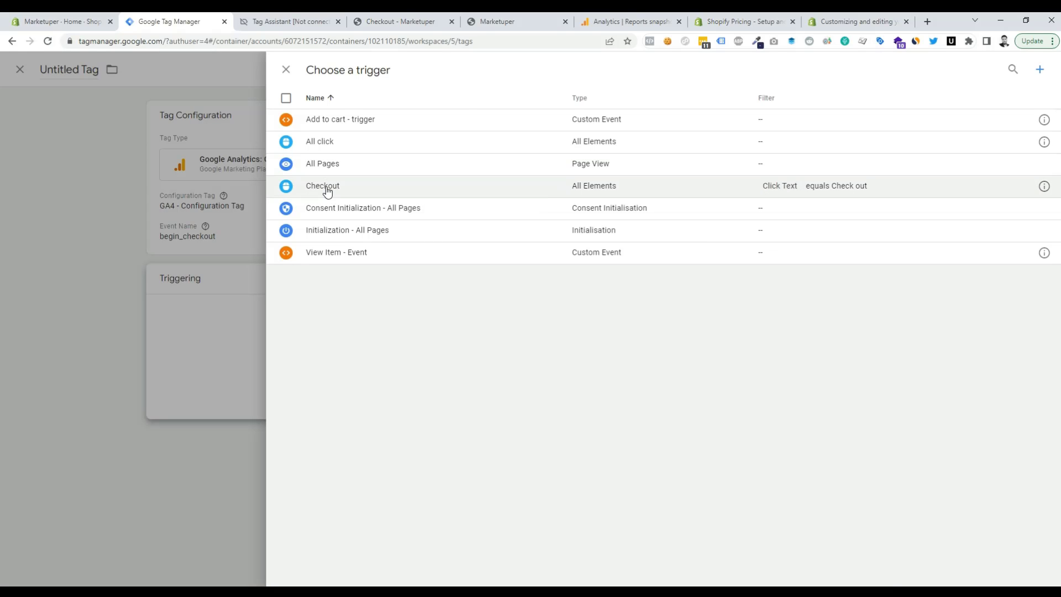
# - Fire the tag on the Checkout trigger, name it 'GA4 - Checkout' and save
pyautogui.click(327, 190)
pyautogui.click(319, 68)
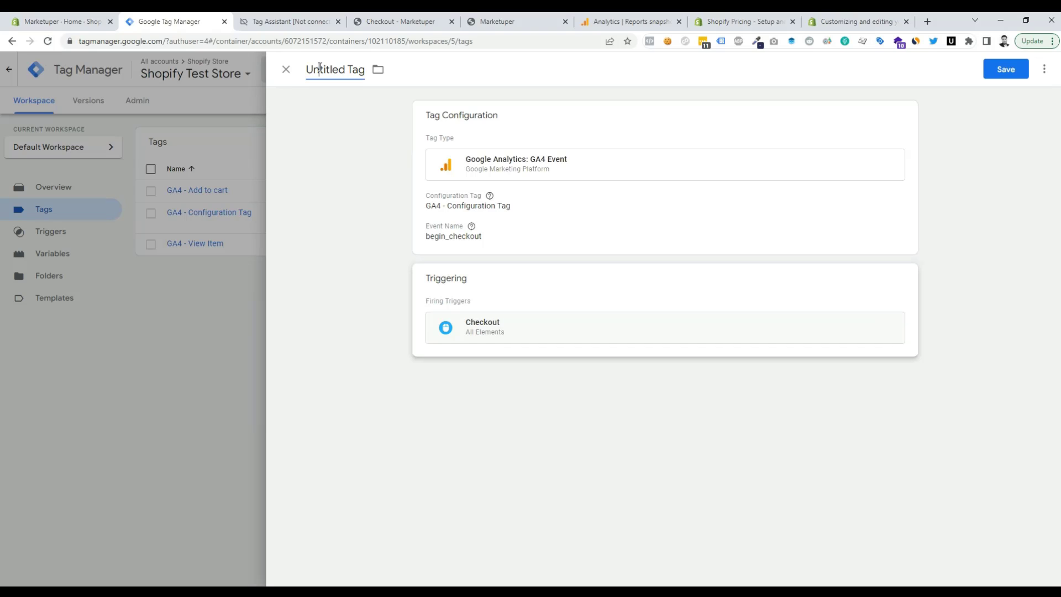
pyautogui.hotkey('ctrl', 'a')
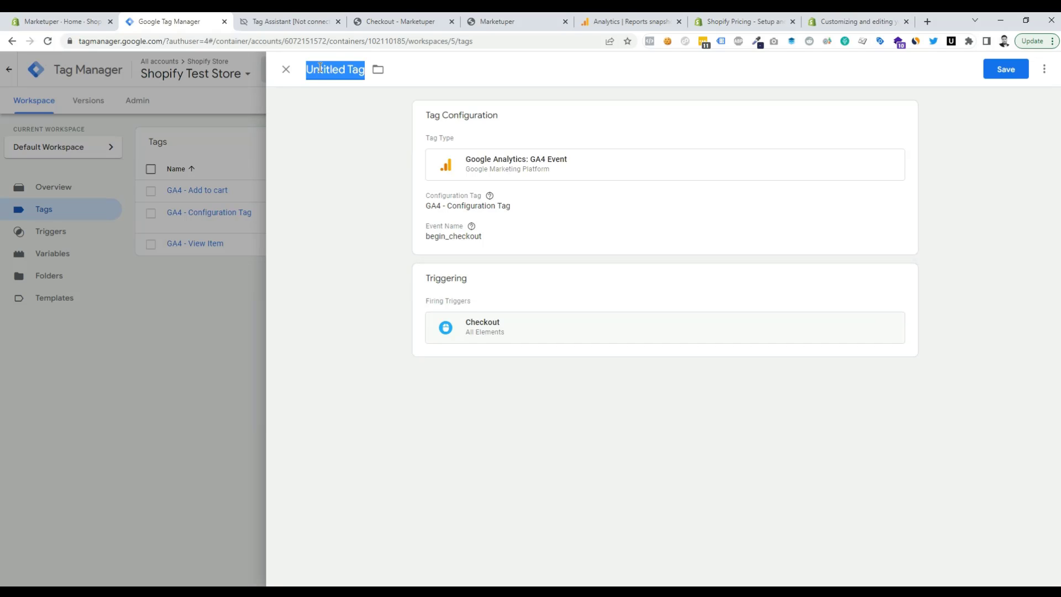
pyautogui.write('GA4 -')
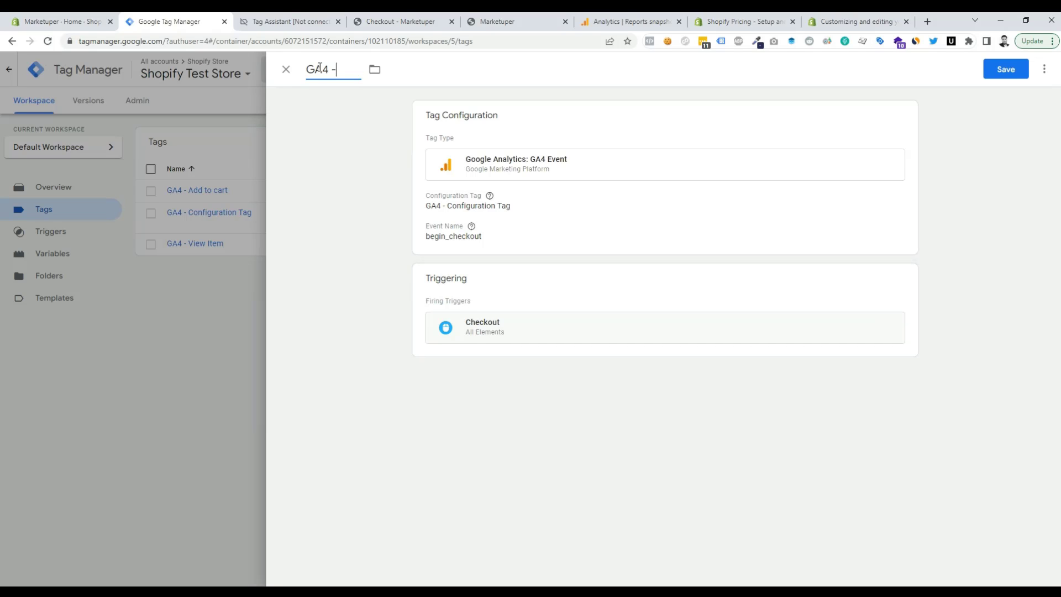
pyautogui.write(' Checkout')
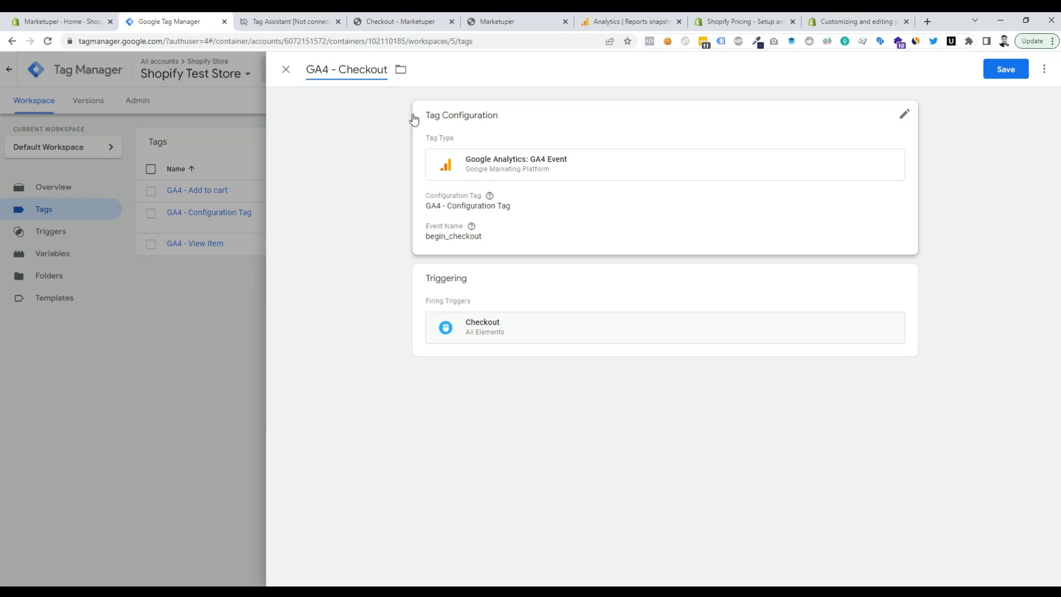
pyautogui.click(1005, 71)
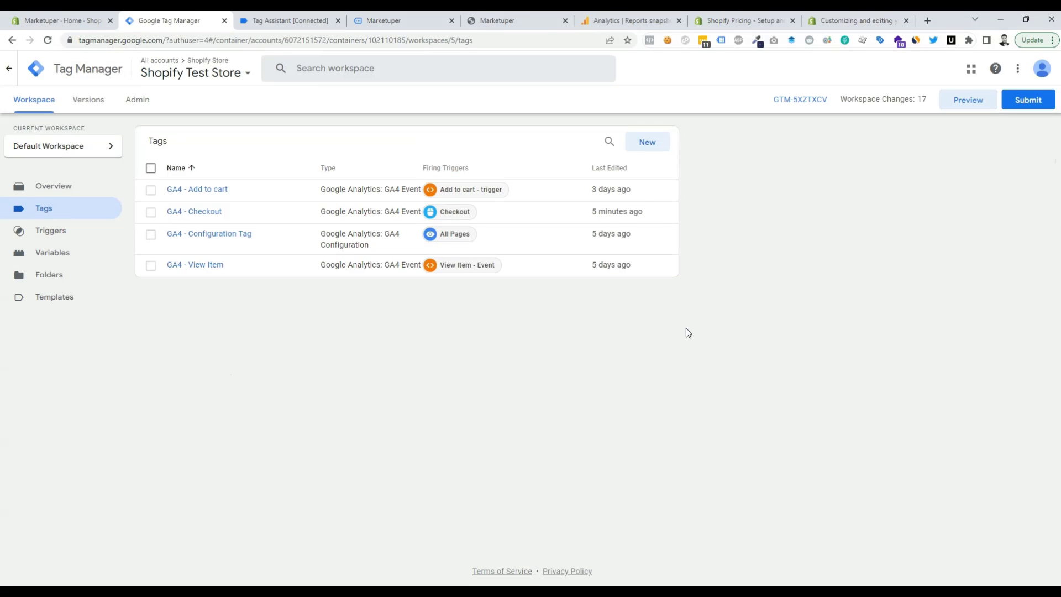
# - Relaunch Preview, continue past the Connected! notice, and go to the debugged store page
pyautogui.click(961, 103)
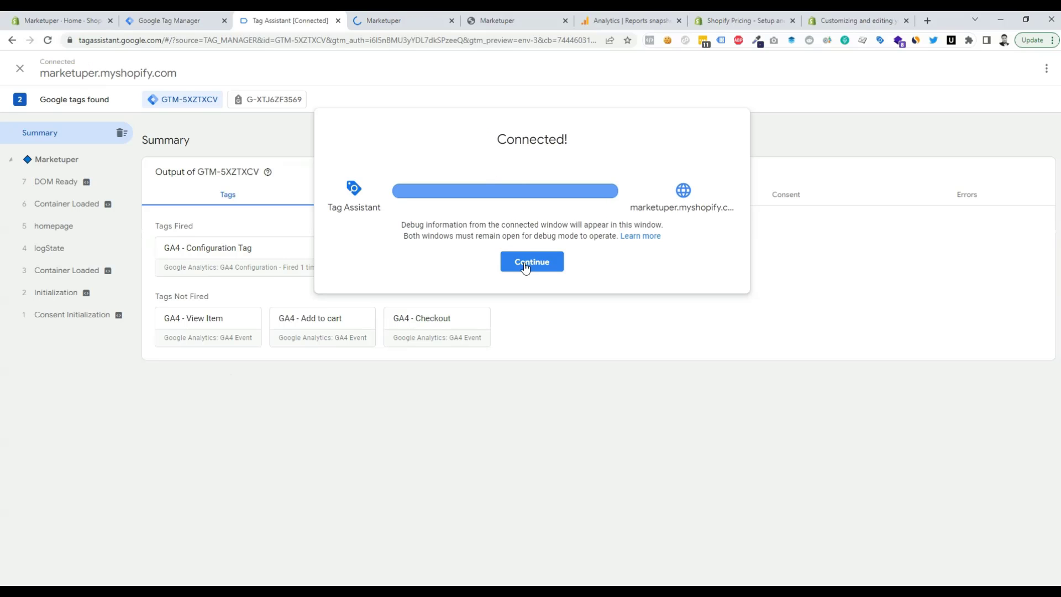
pyautogui.click(525, 268)
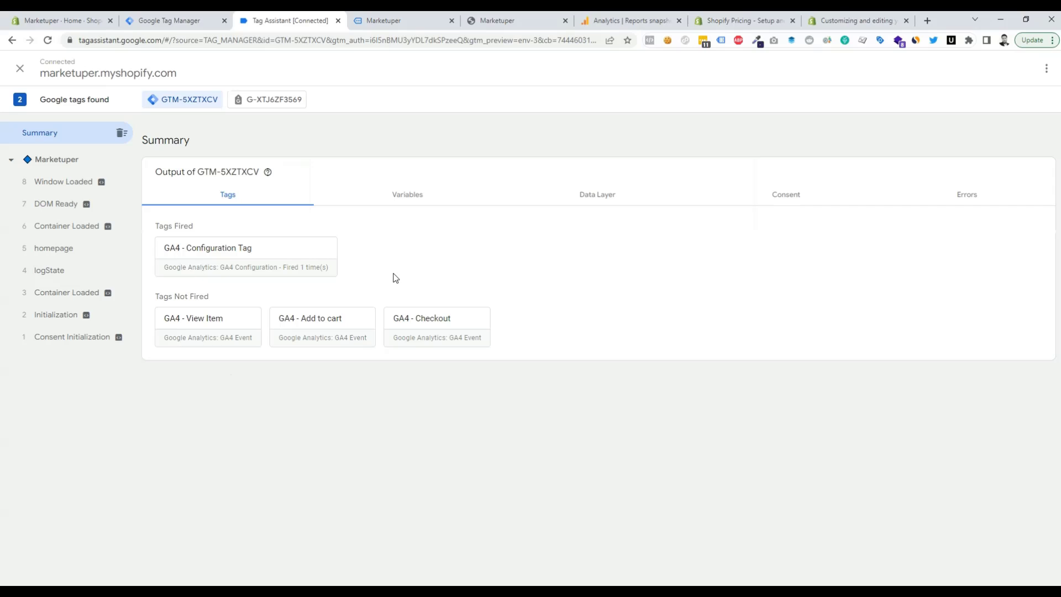
pyautogui.click(390, 16)
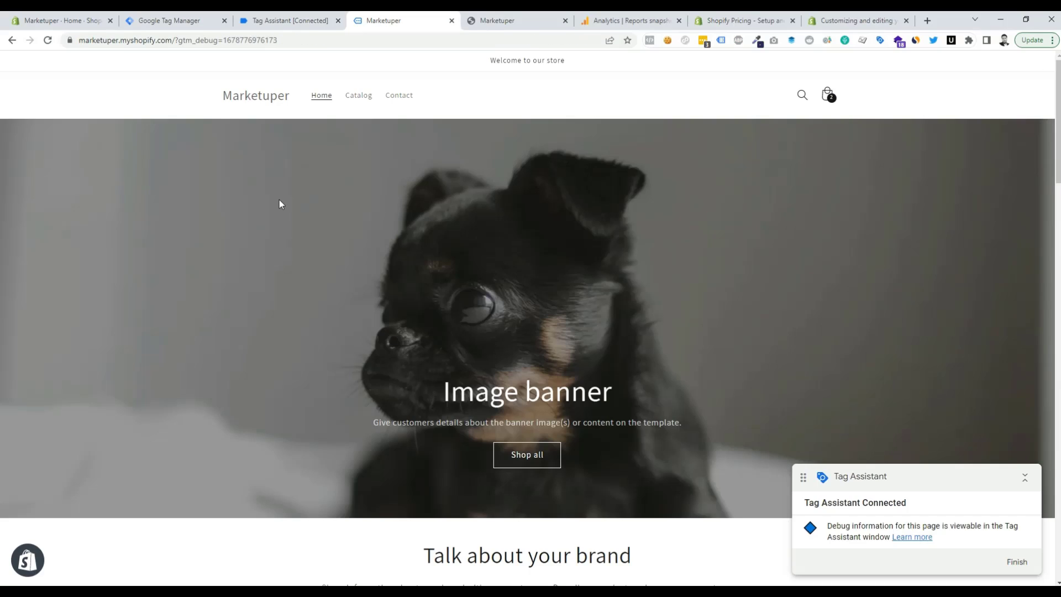
# - Open the storefront cart holding the Cat Comb One-click Cat Brush and proceed to checkout
pyautogui.click(831, 98)
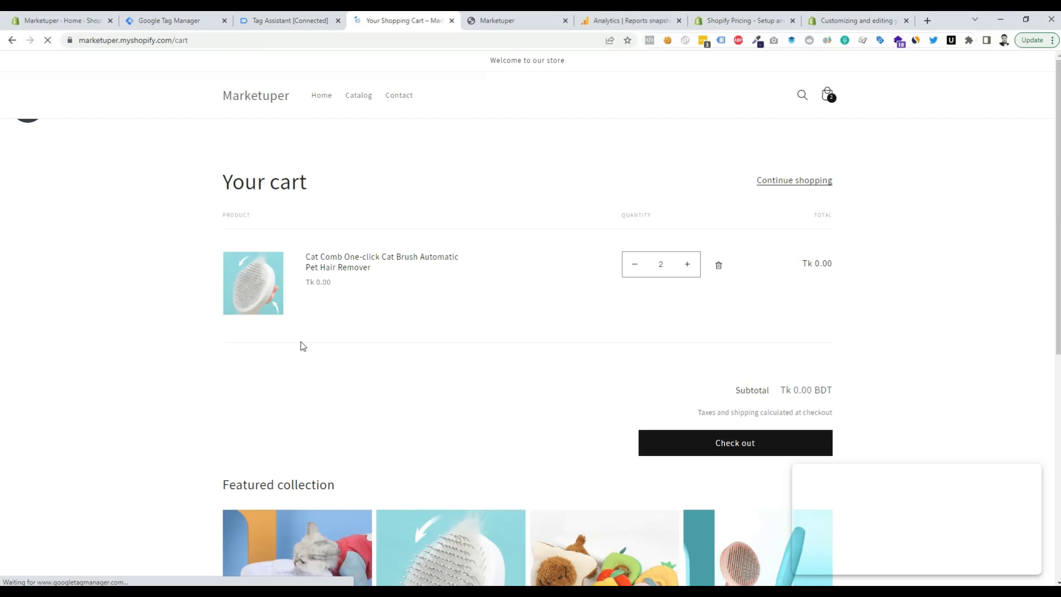
pyautogui.scroll(-2, 719, 350)
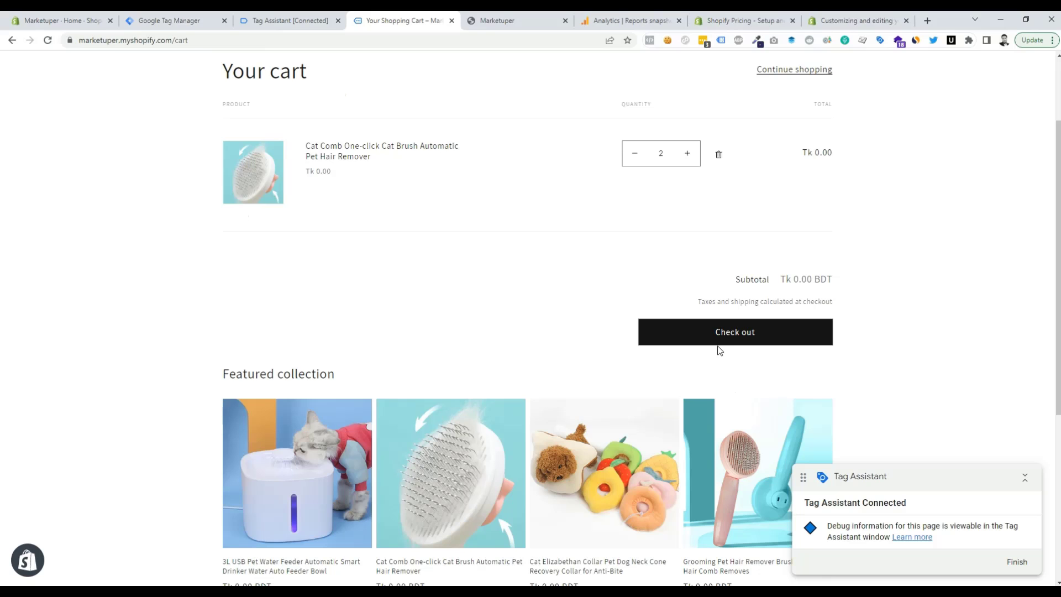
pyautogui.click(733, 341)
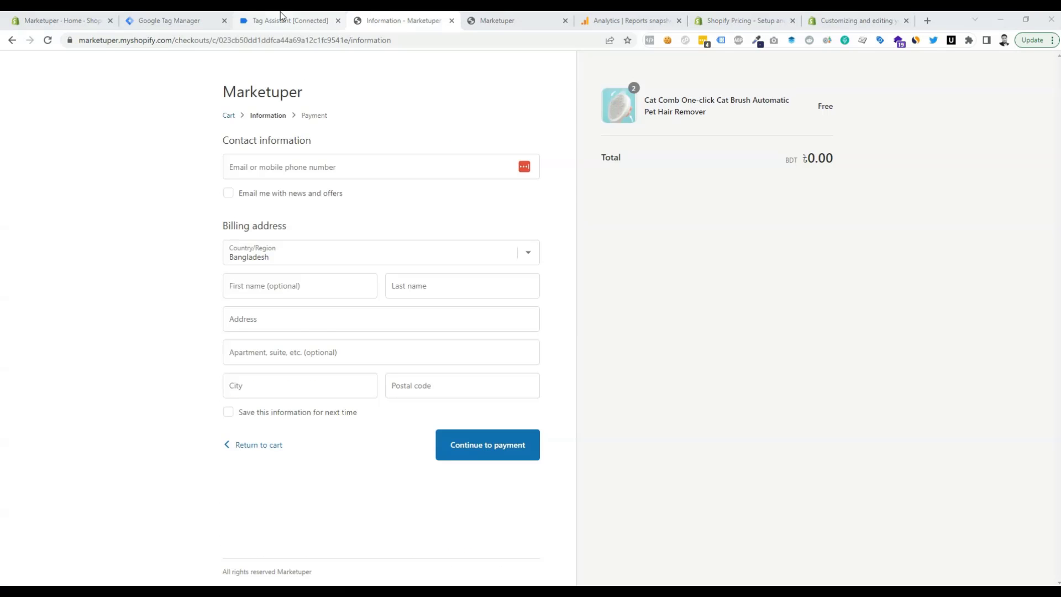
# - Confirm in Tag Assistant's 19 Click event that GA4 - Checkout fired begin_checkout via the Checkout trigger
pyautogui.click(280, 15)
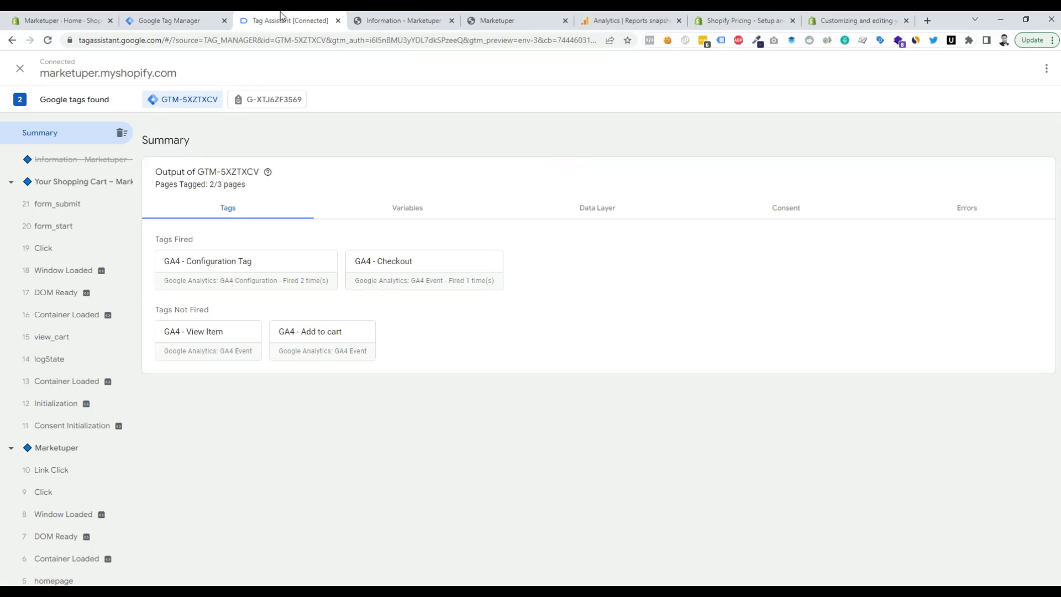
pyautogui.click(39, 252)
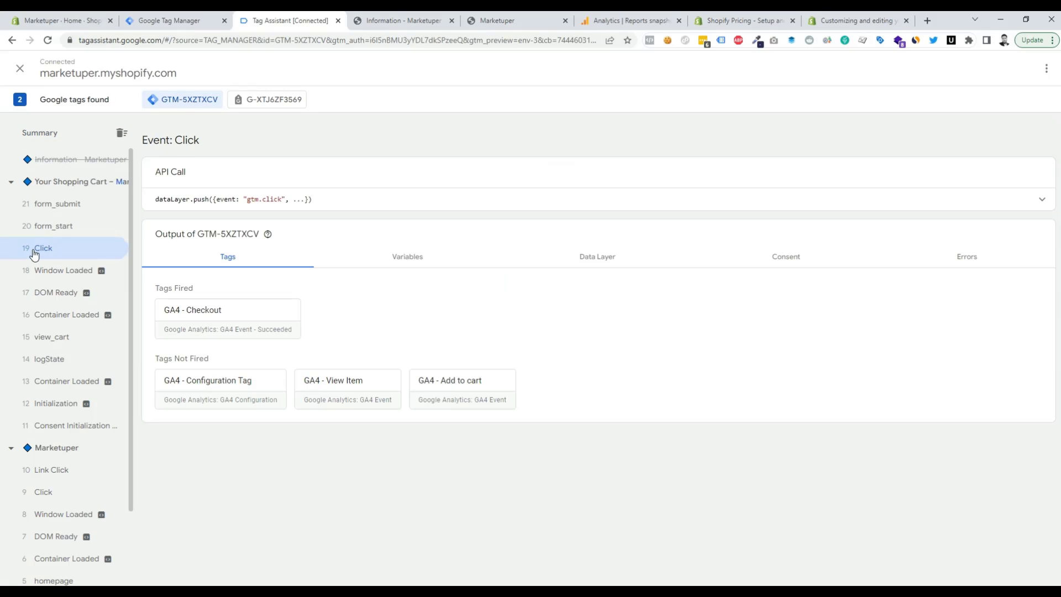
pyautogui.click(230, 325)
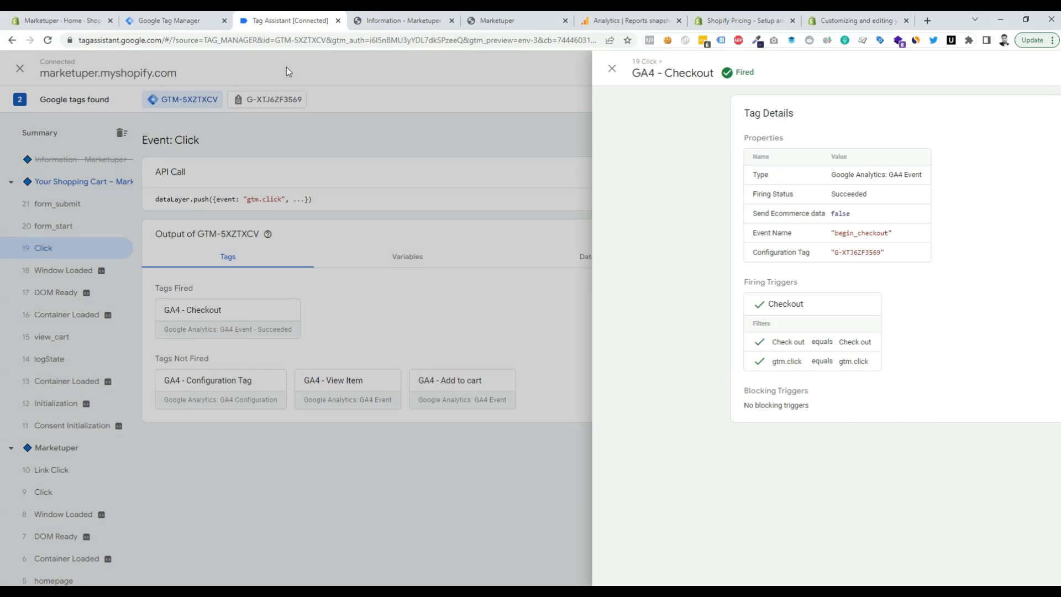
pyautogui.click(286, 68)
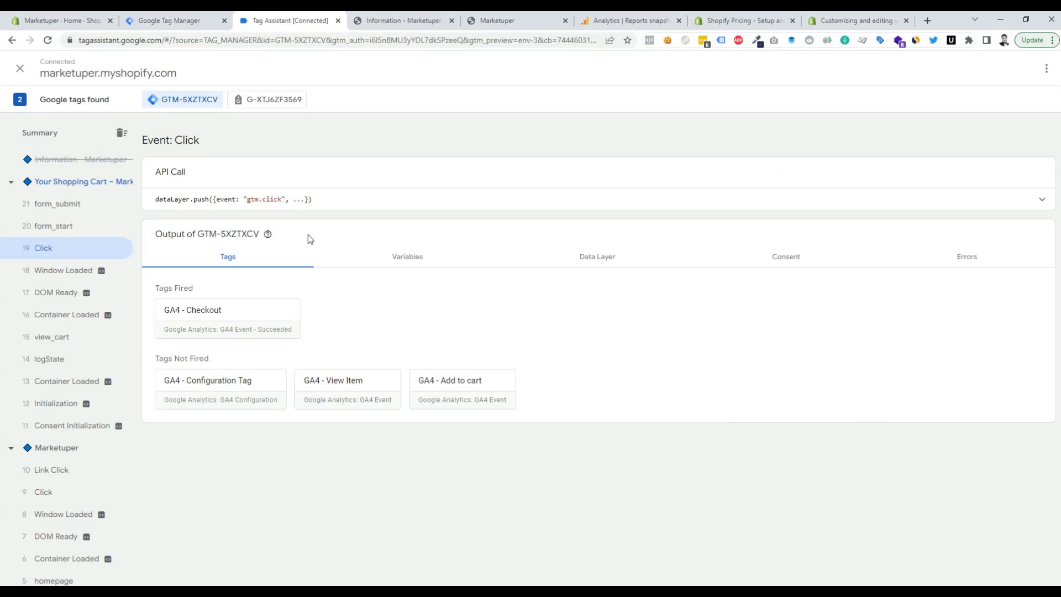